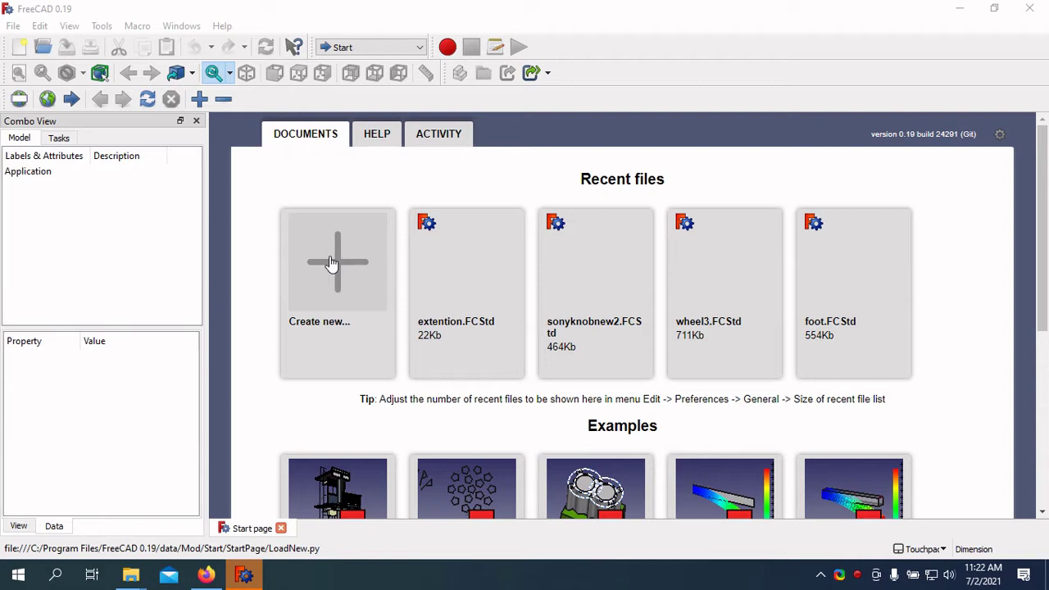
Create a new empty document from the Start page
left_click(332, 262)
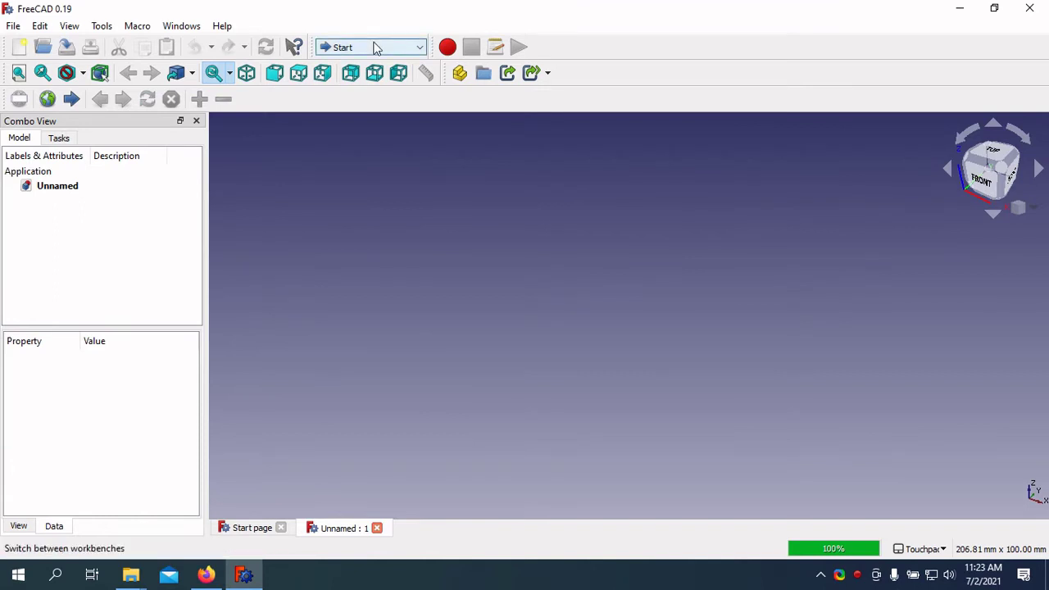
In Part Design, create a body and a new sketch on XY_Plane
left_click(373, 44)
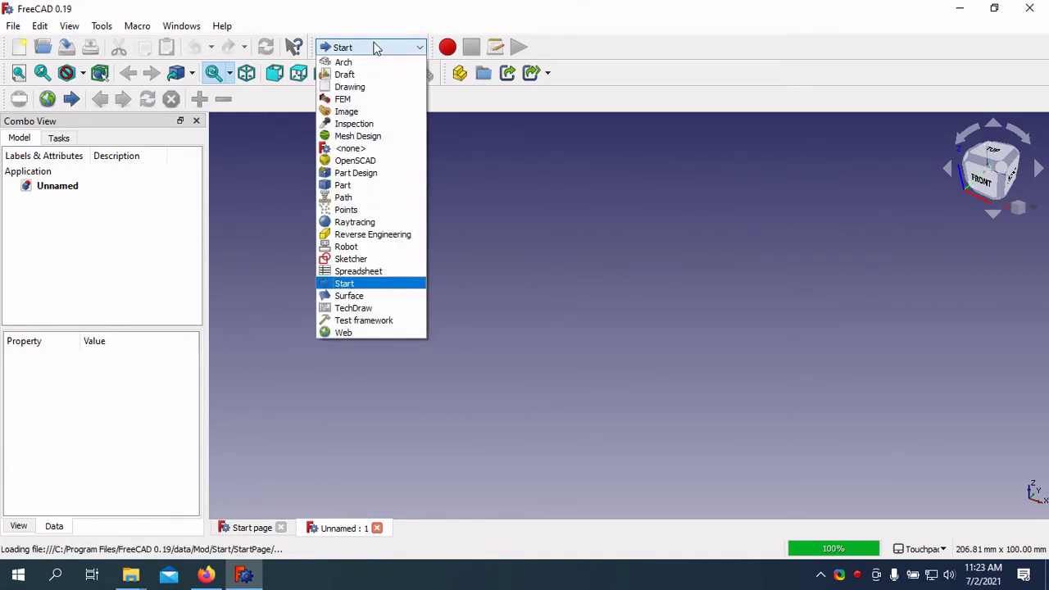
left_click(371, 168)
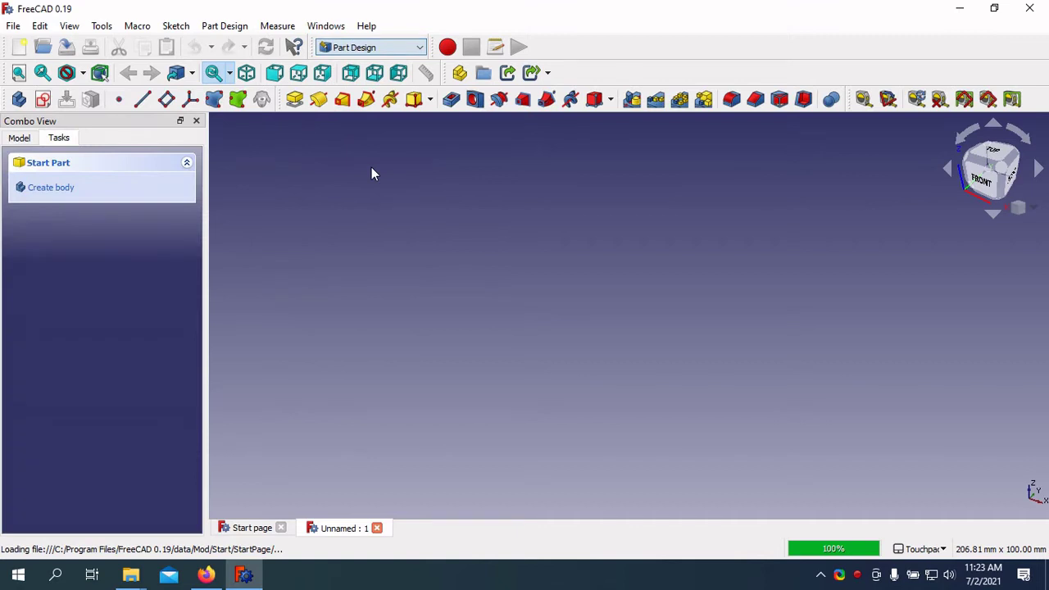
left_click(20, 188)
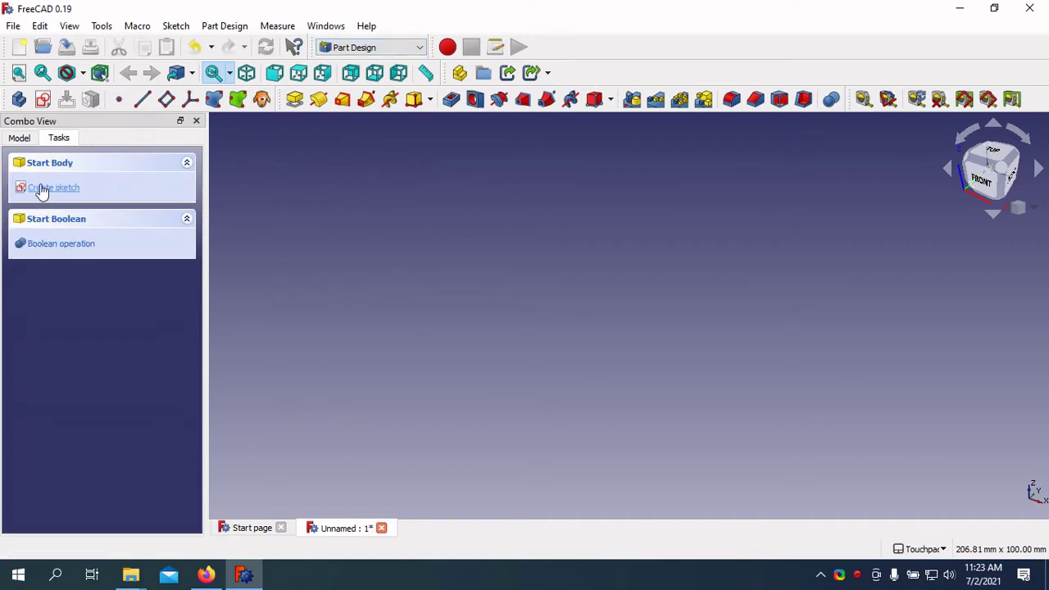
left_click(43, 189)
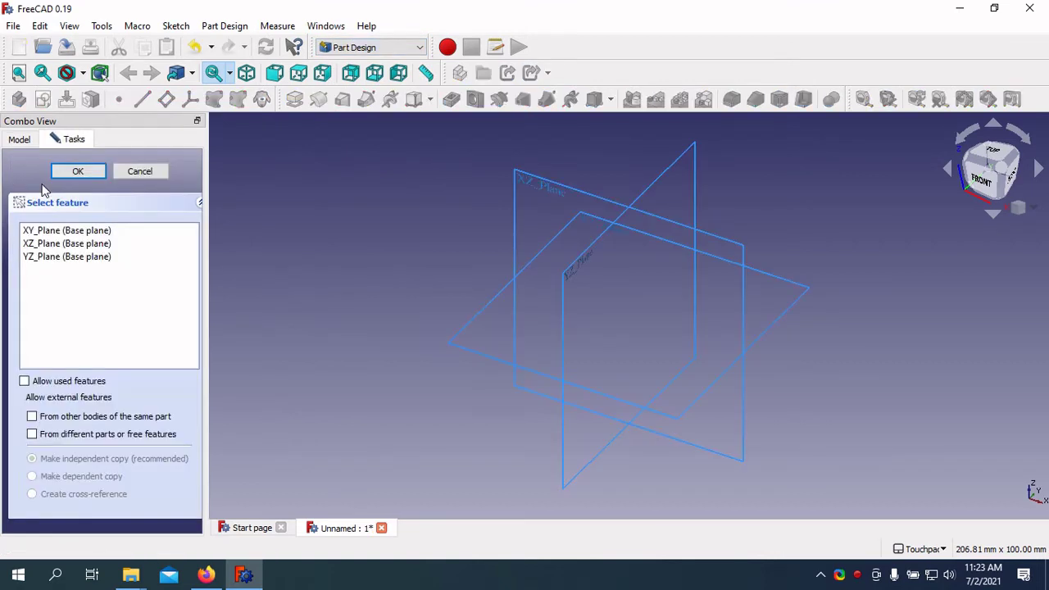
left_click(67, 236)
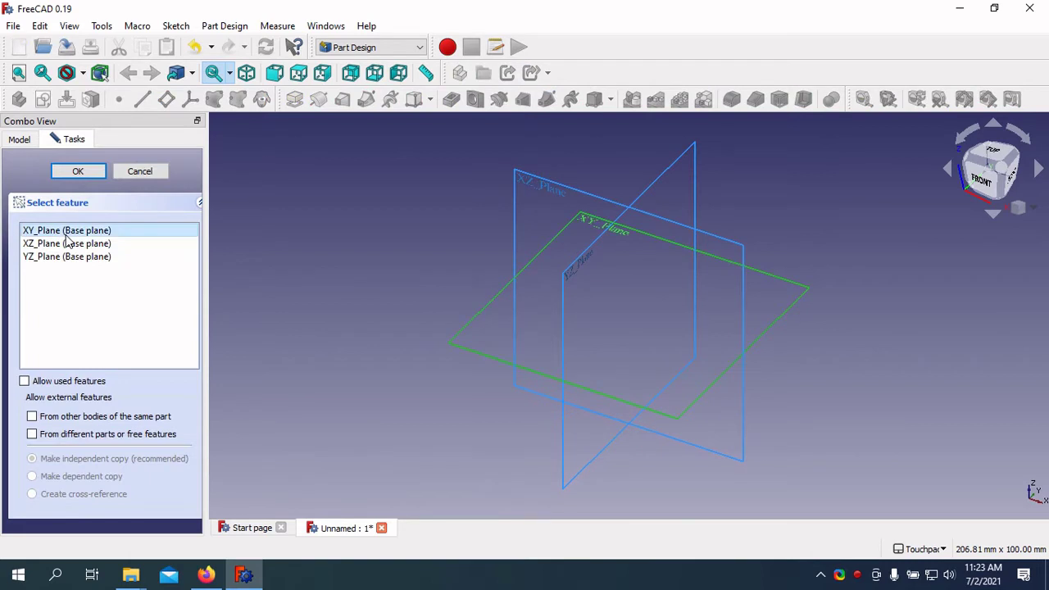
left_click(82, 172)
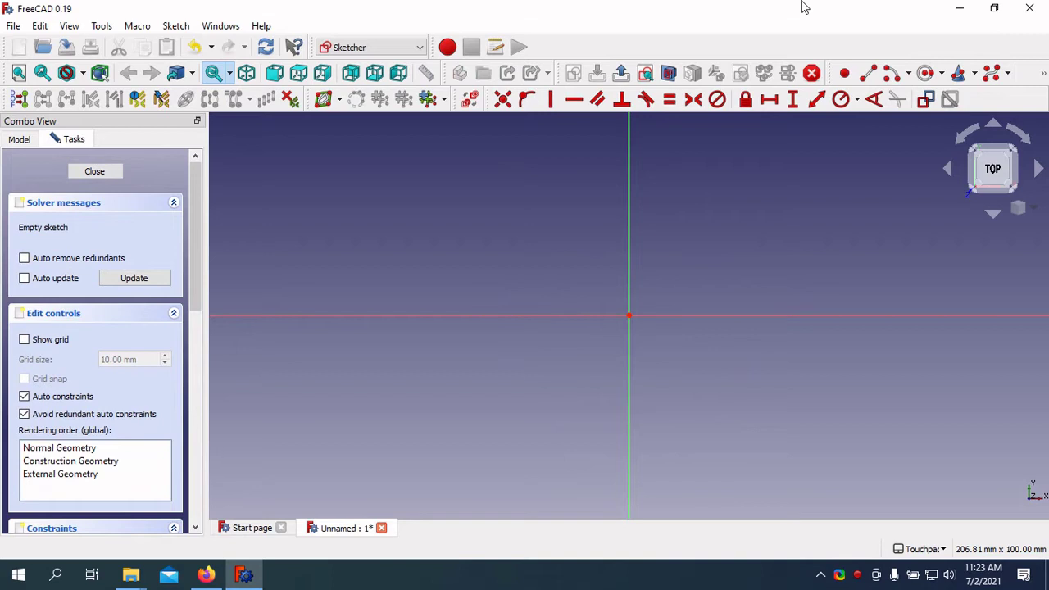
Draw a circle and make its centre coincident with the origin
left_click(926, 73)
left_click(521, 246)
left_click(590, 300)
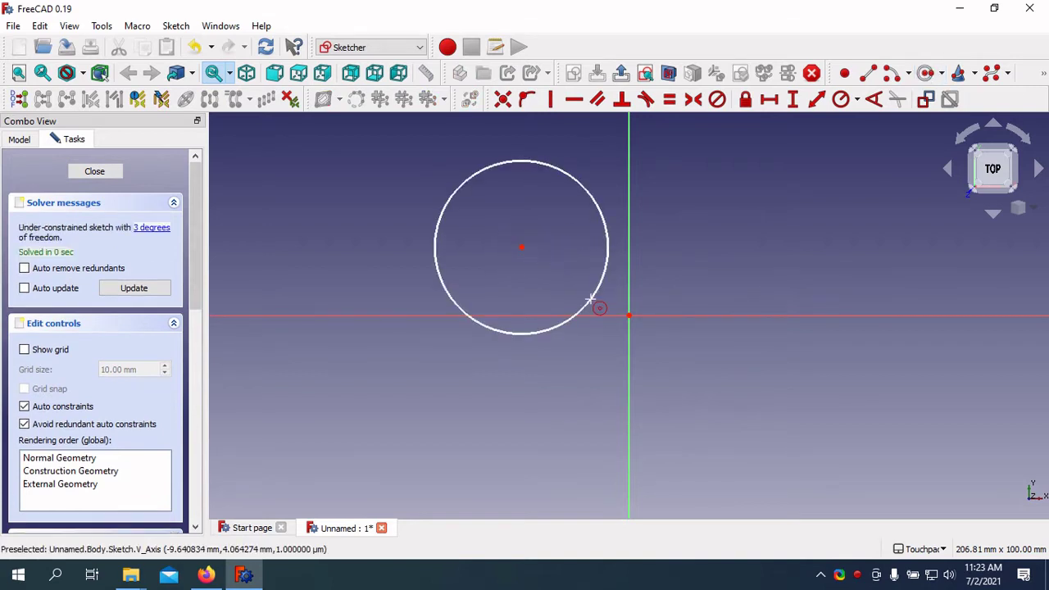
left_click(502, 100)
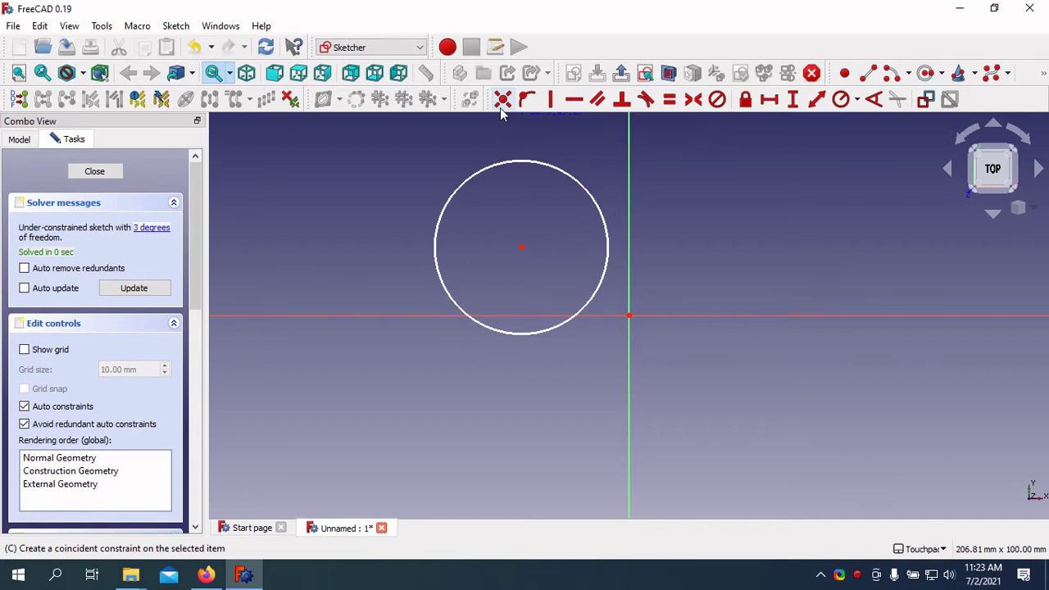
left_click(521, 249)
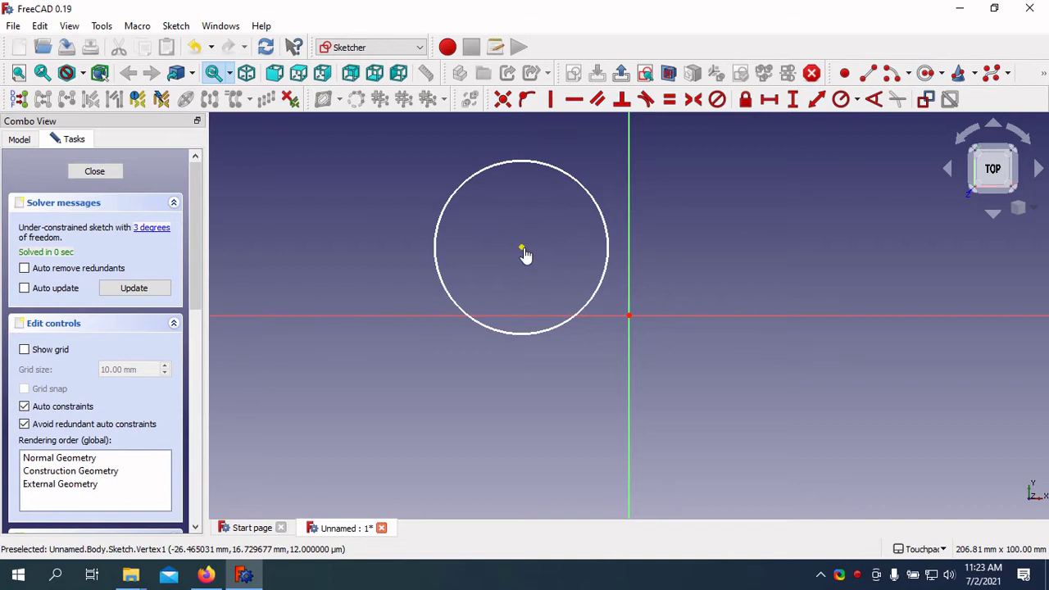
left_click(629, 315)
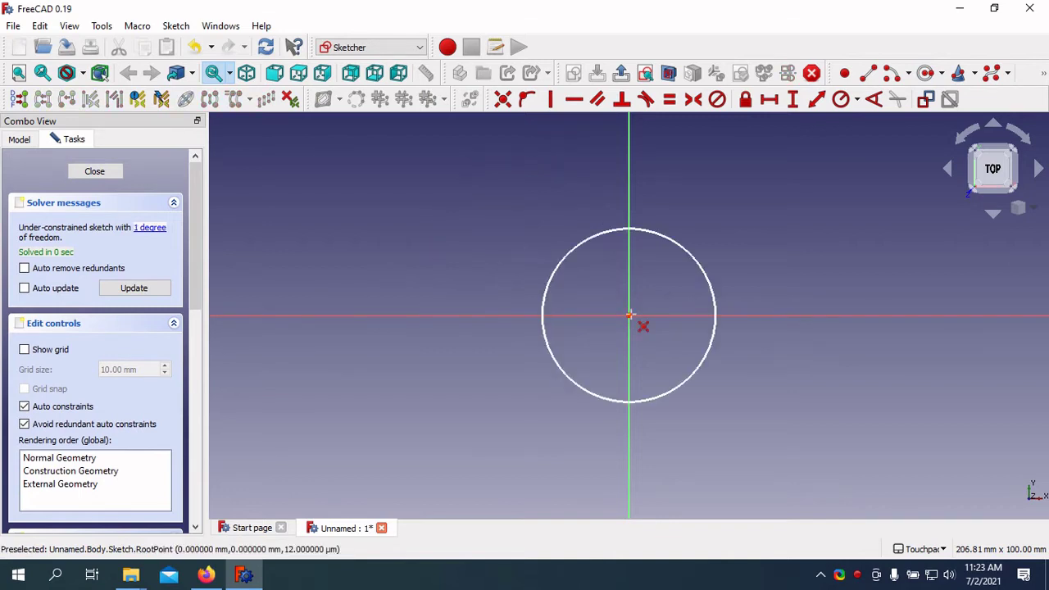
Constrain the circle's diameter to 36 mm
left_click(857, 102)
left_click(870, 136)
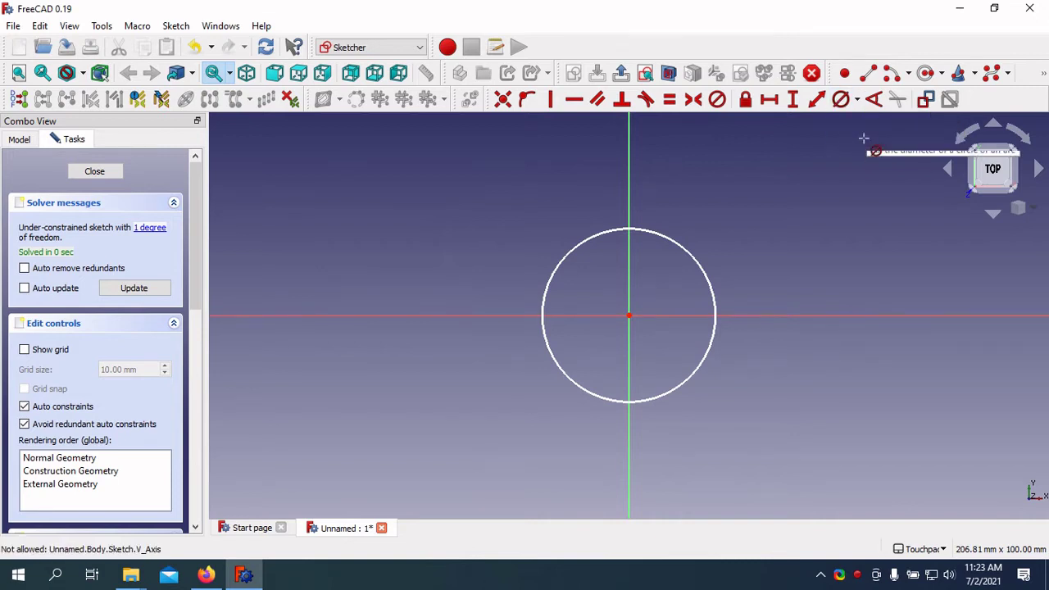
right_click(677, 250)
left_click(677, 250)
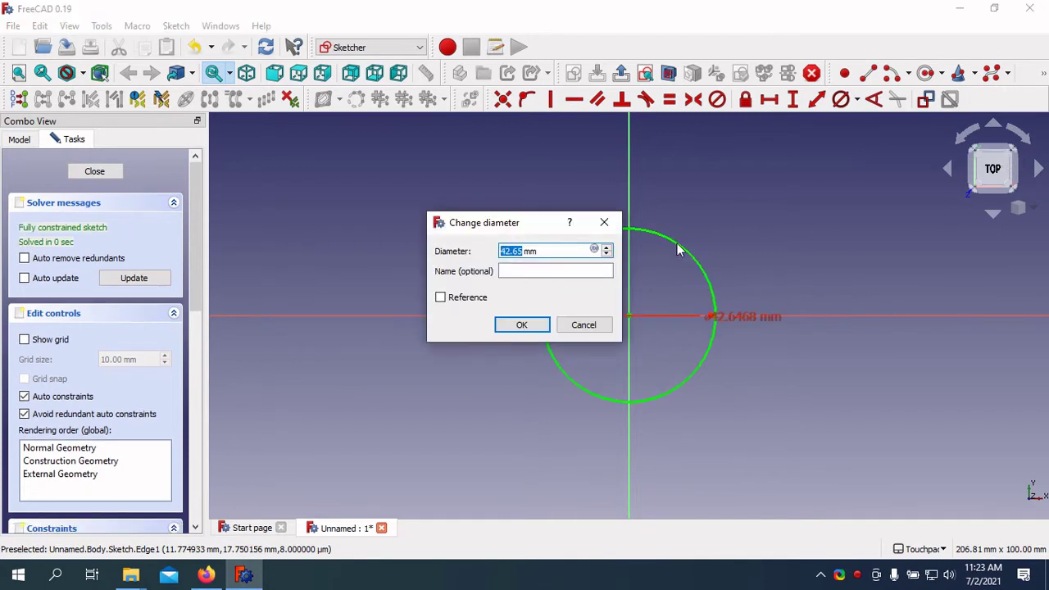
type("36")
left_click(531, 324)
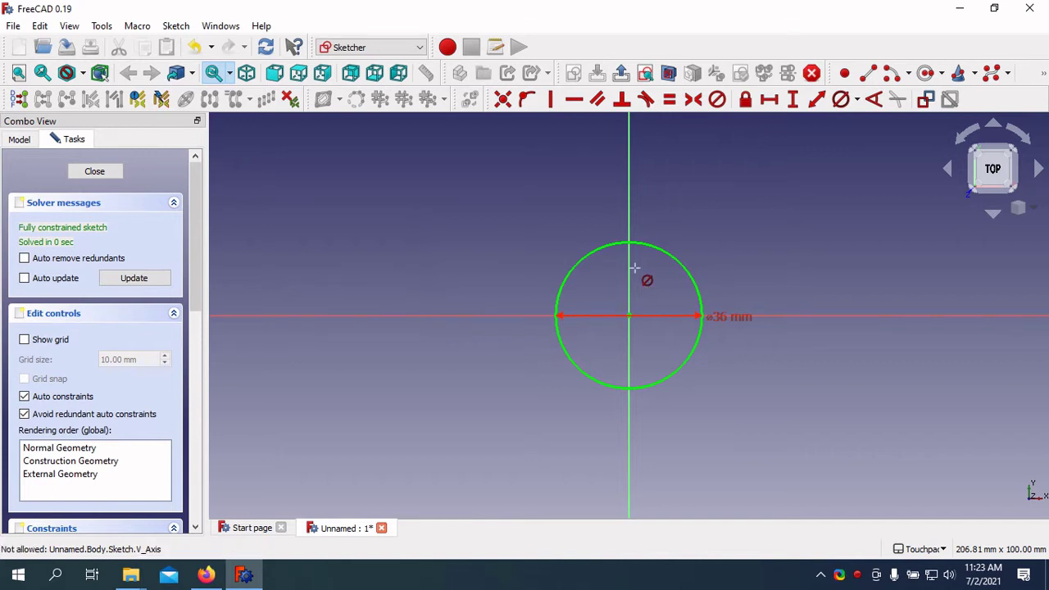
Close the sketch and pad the circle into a 6 mm thick disc
left_click(114, 174)
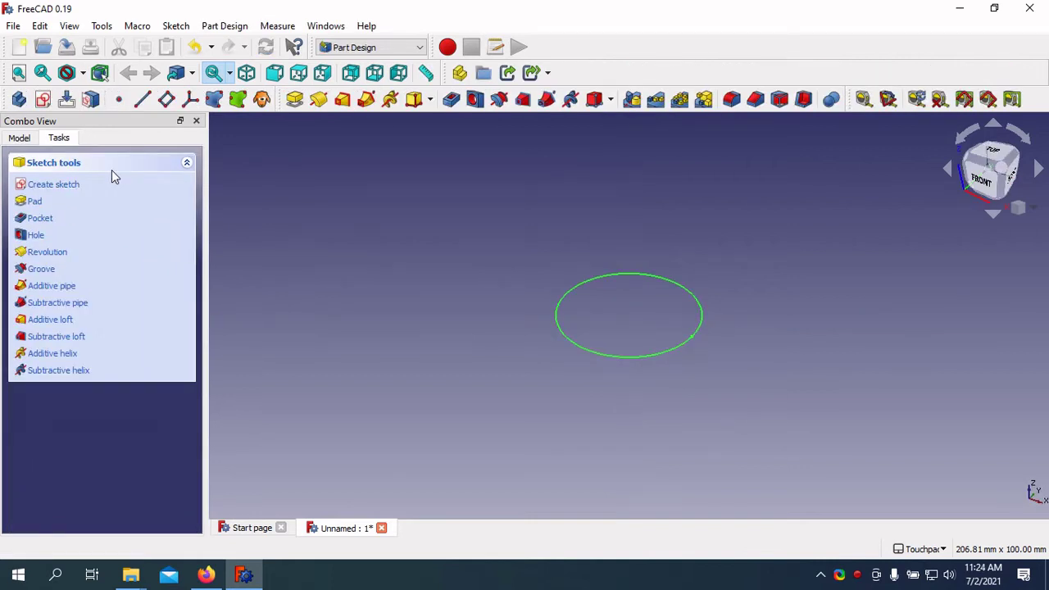
left_click(293, 100)
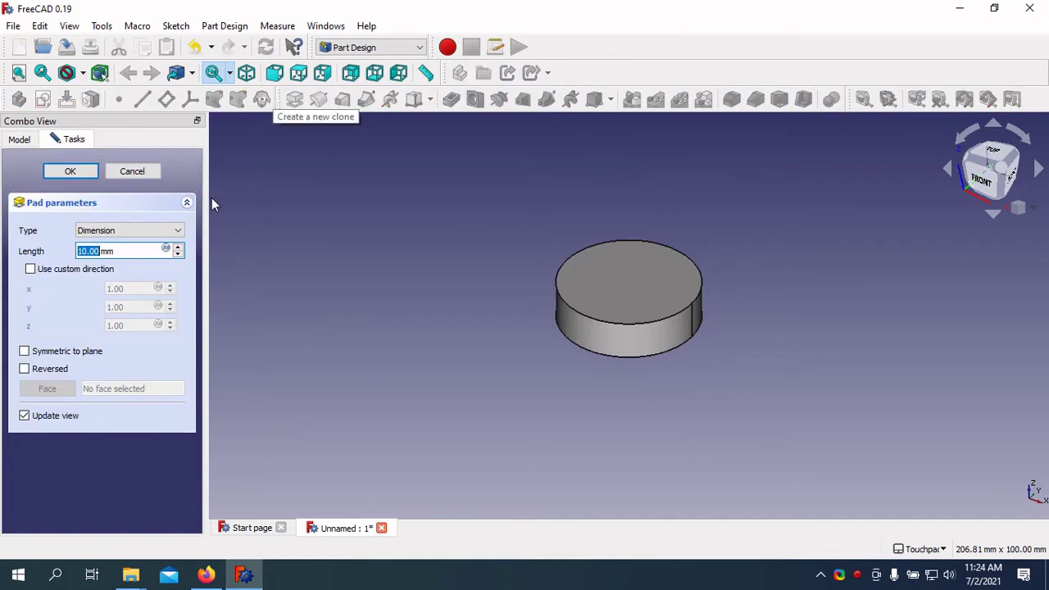
left_click(82, 251)
key("BackSpace")
key("BackSpace")
type("6")
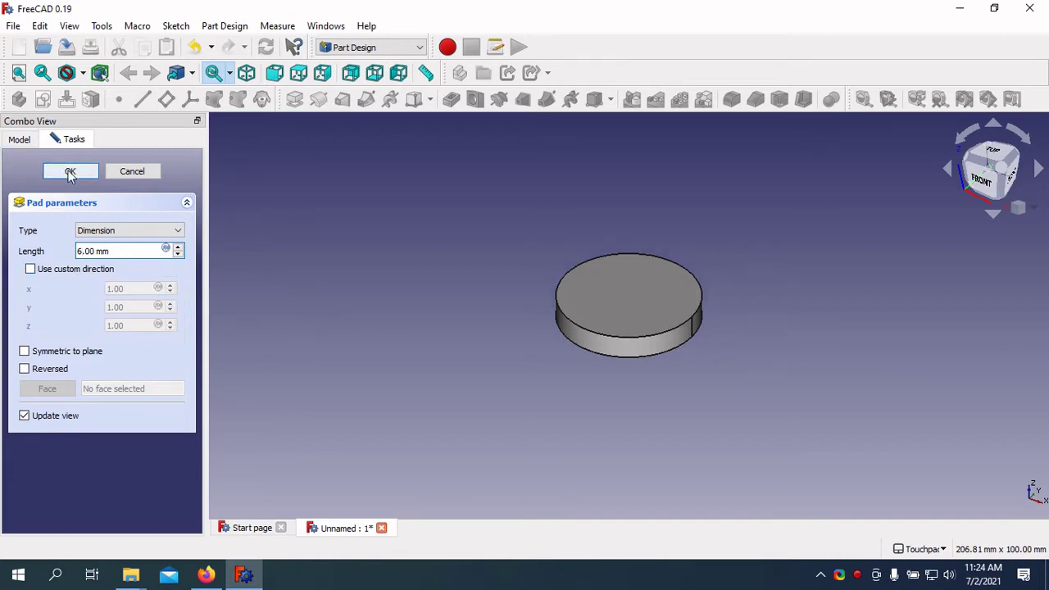
left_click(70, 172)
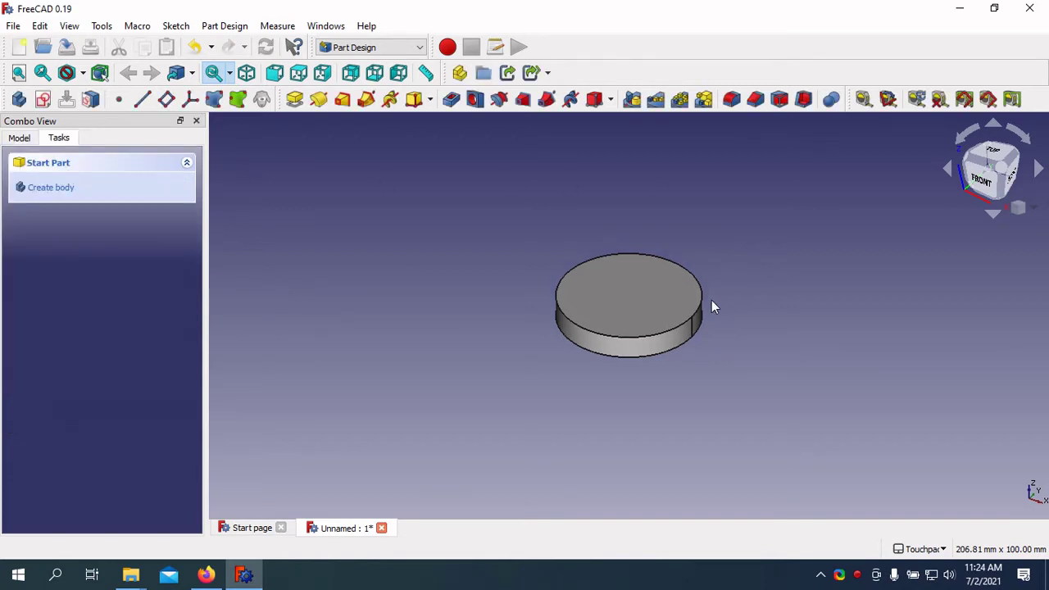
Start a second sketch on the disc's top face and zoom in on it
left_click(637, 308)
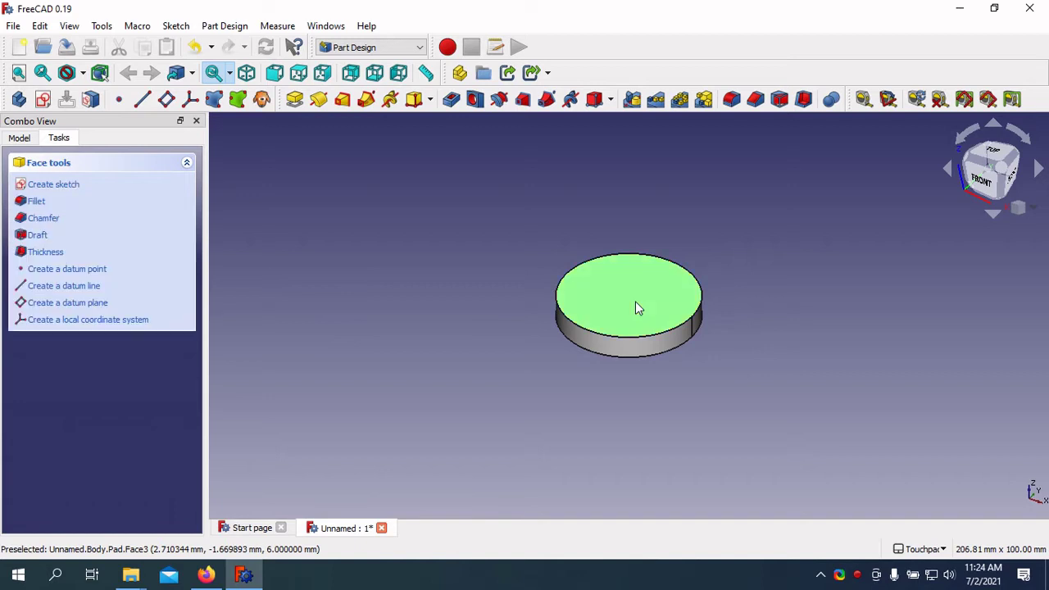
left_click(655, 328)
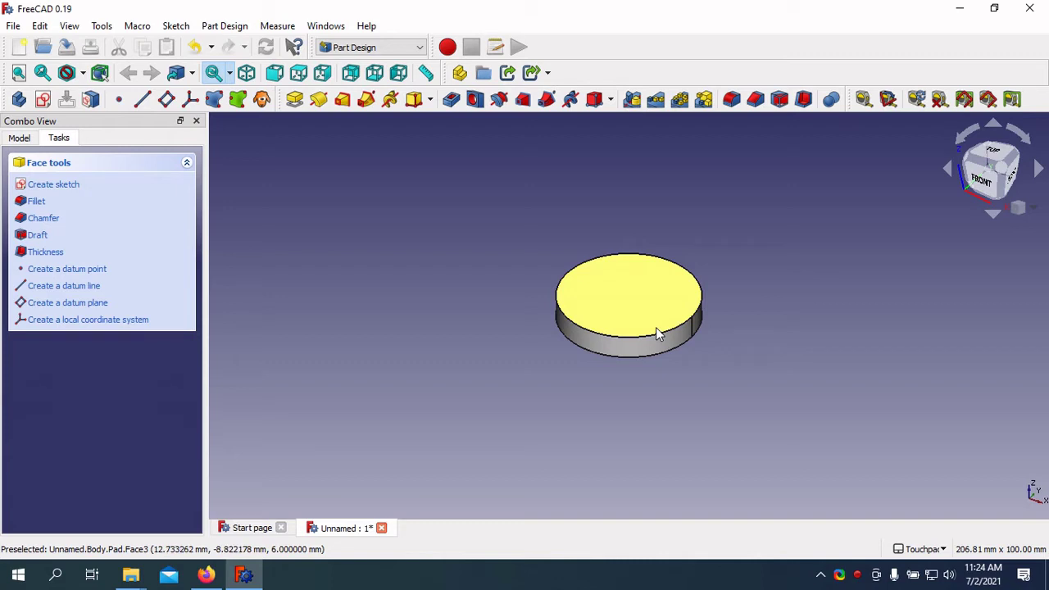
left_click(73, 184)
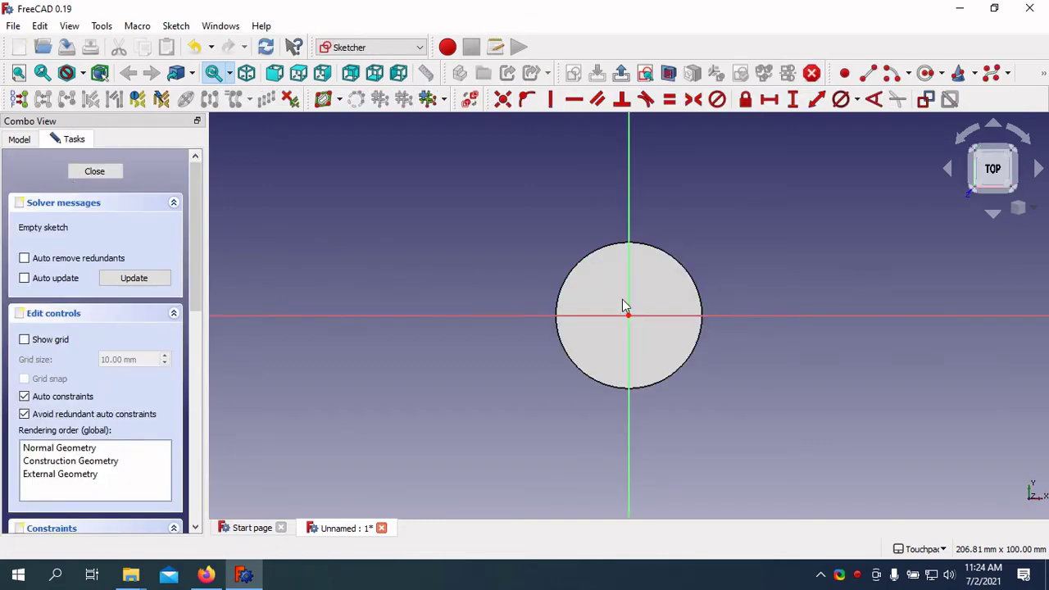
scroll(688, 318, "up", 4)
scroll(689, 318, "up", 1)
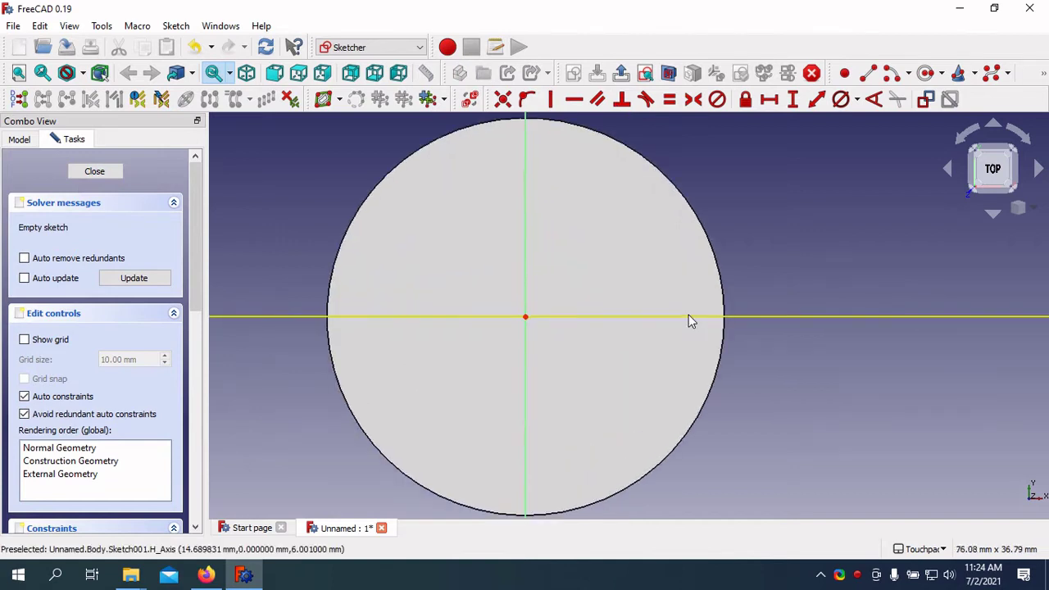
scroll(688, 318, "up", 1)
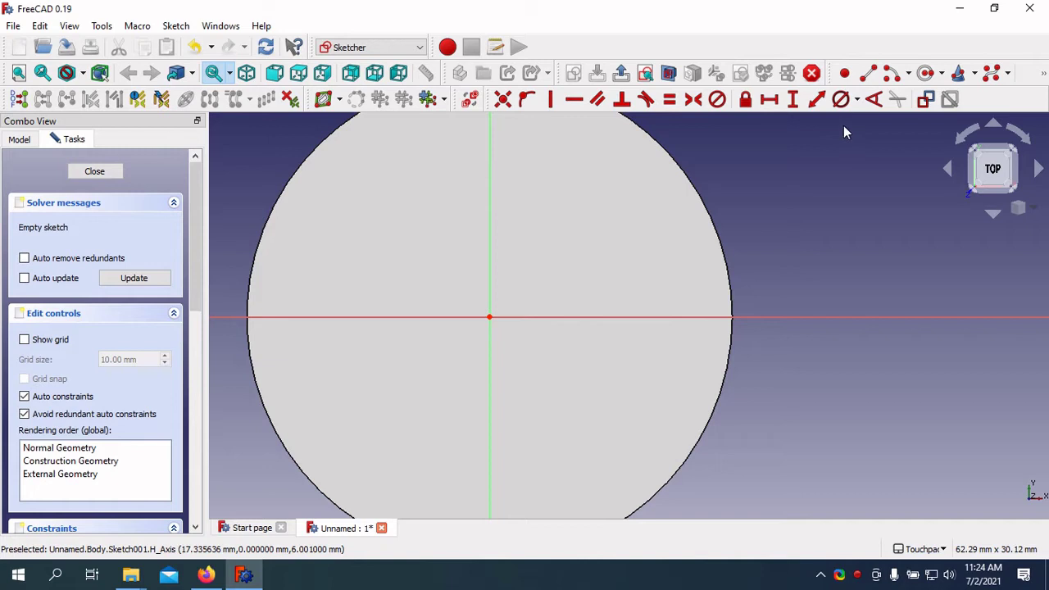
left_click(1041, 76)
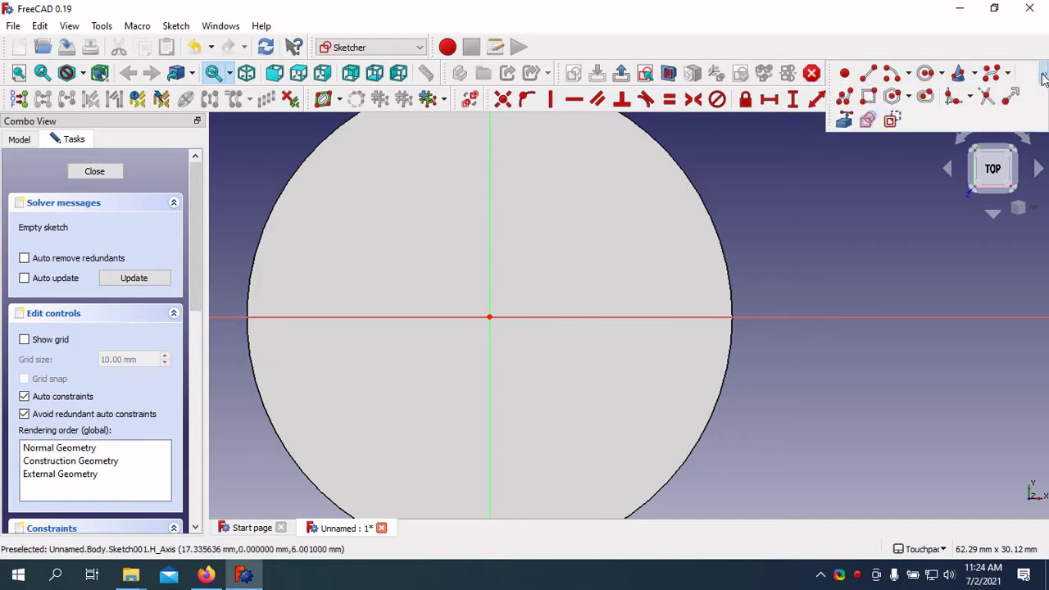
Draw a rectangle across the disc's right edge with a 0.6 mm right side
left_click(871, 96)
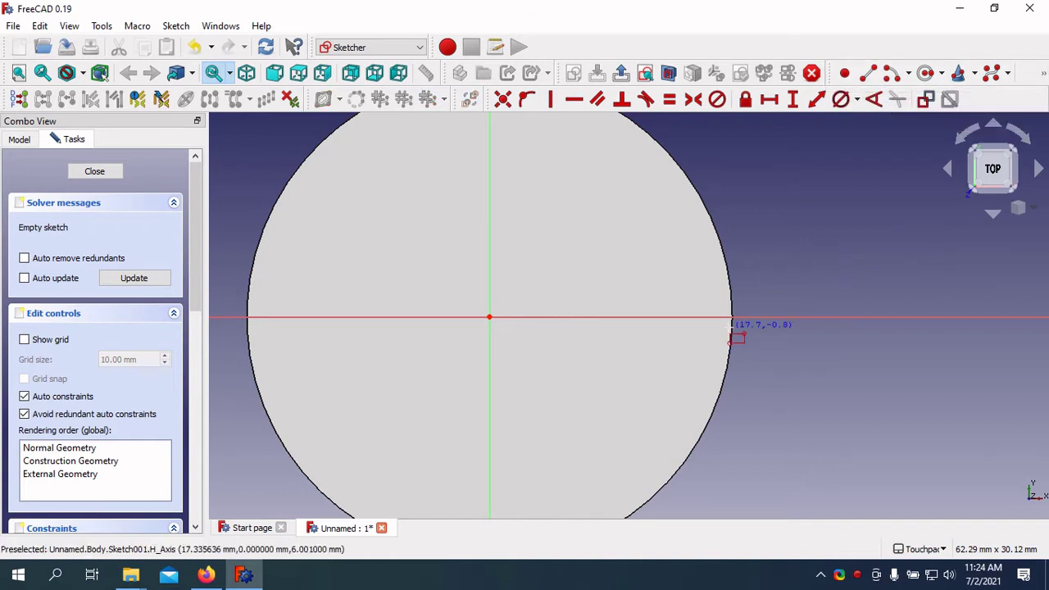
scroll(738, 328, "up", 2)
scroll(738, 332, "up", 2)
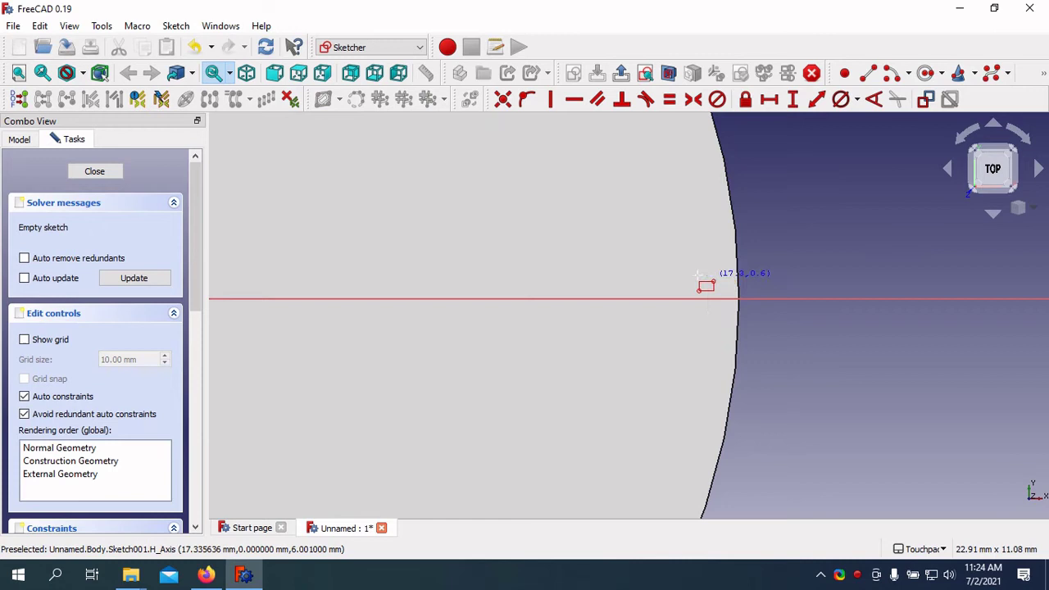
left_click(698, 277)
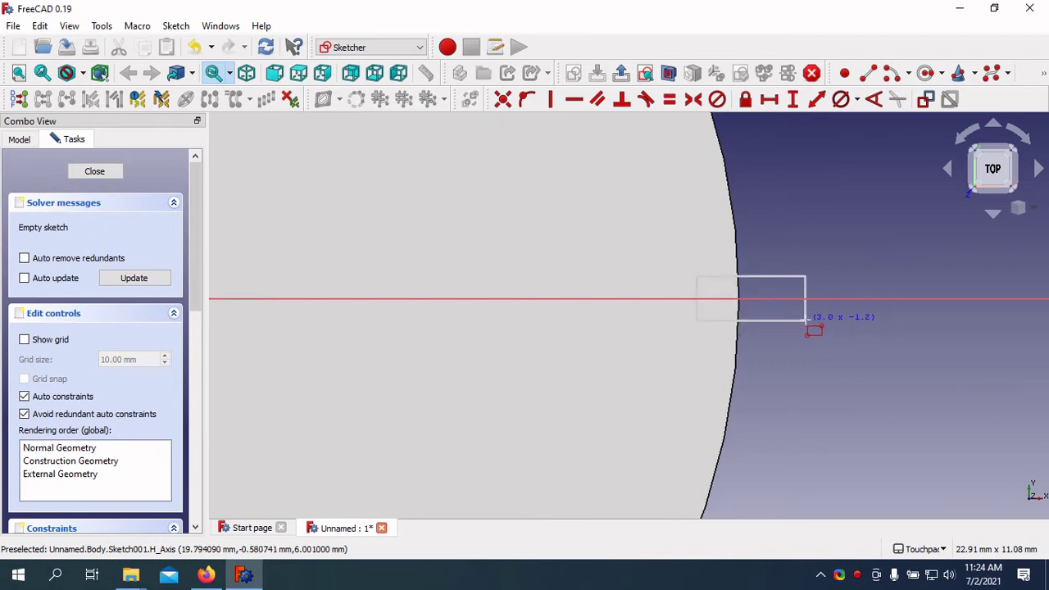
left_click(806, 325)
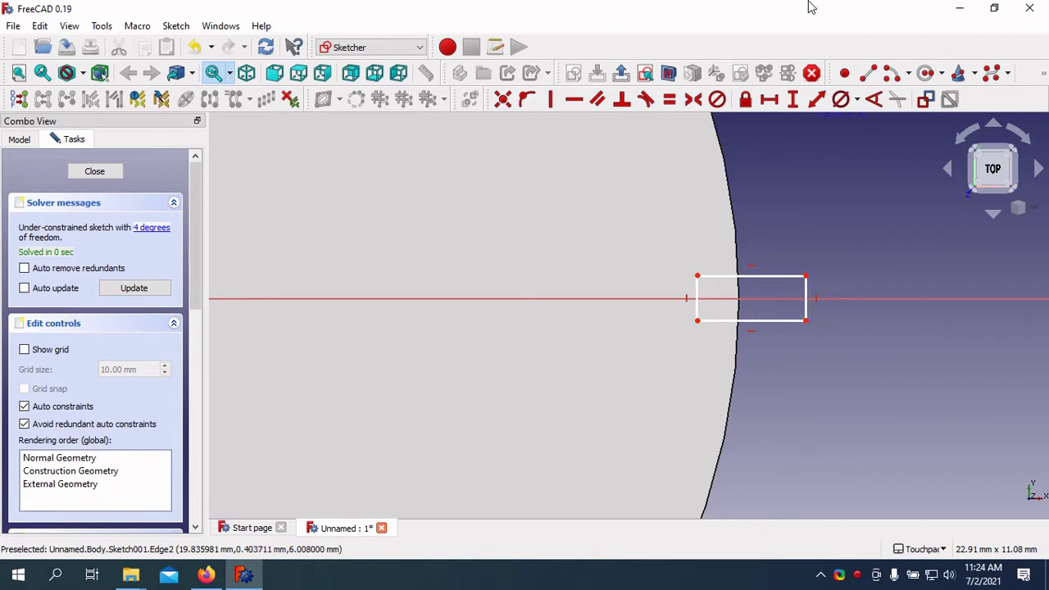
left_click(794, 105)
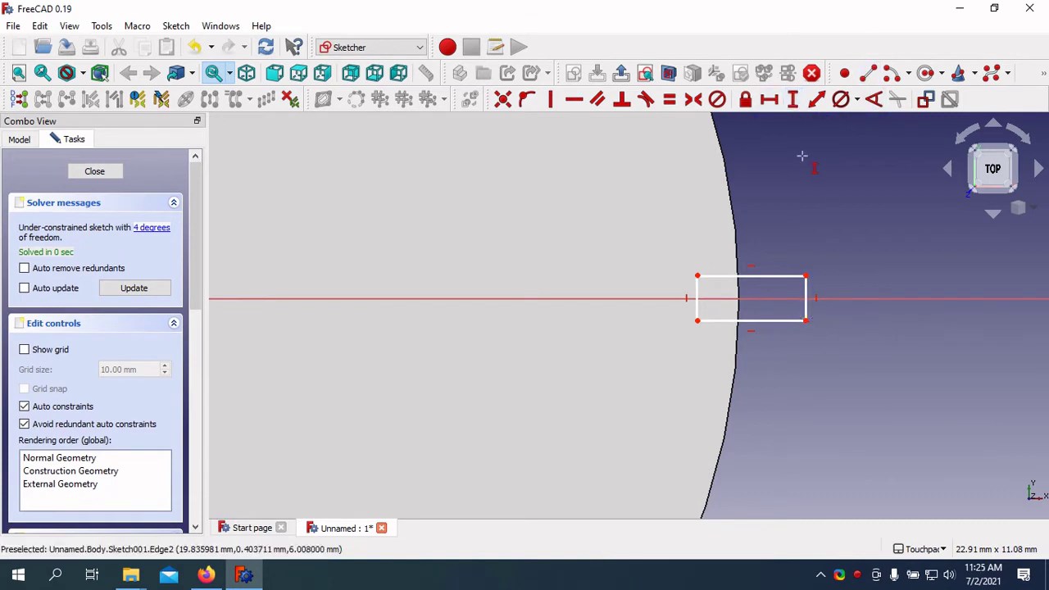
left_click(806, 304)
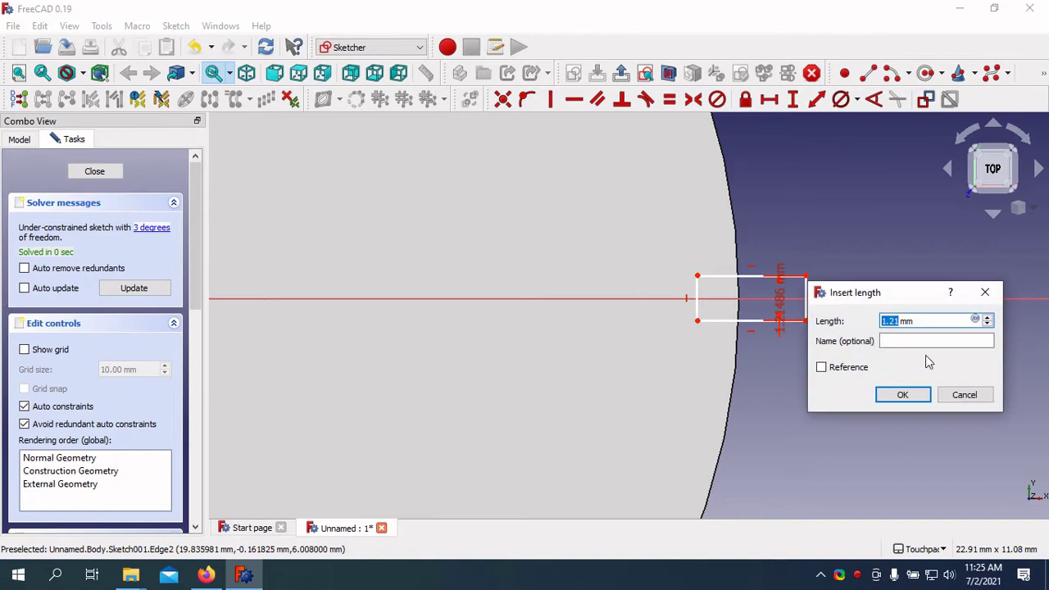
type("0.6")
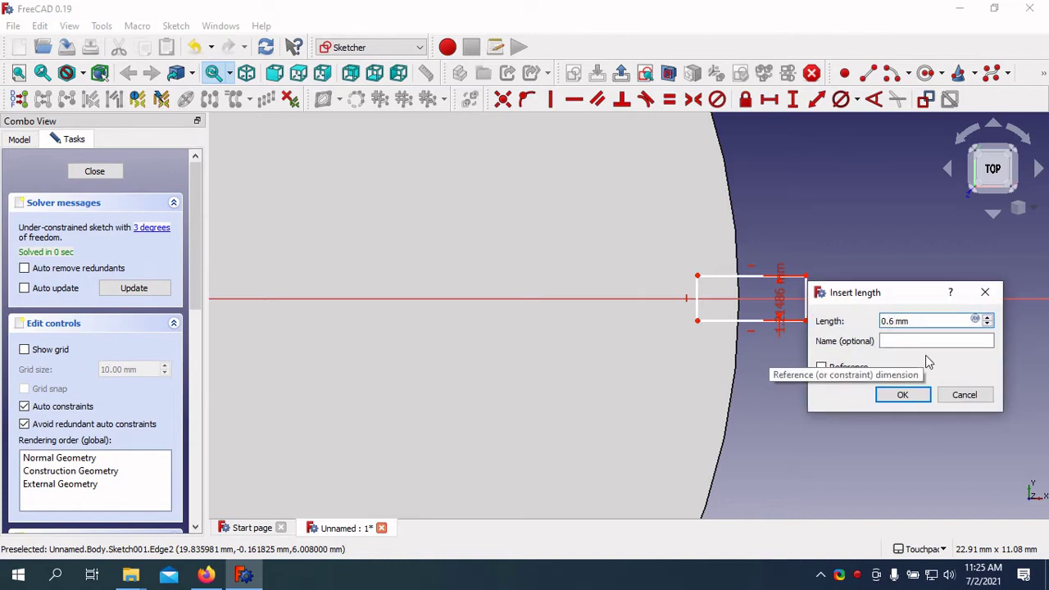
left_click(913, 392)
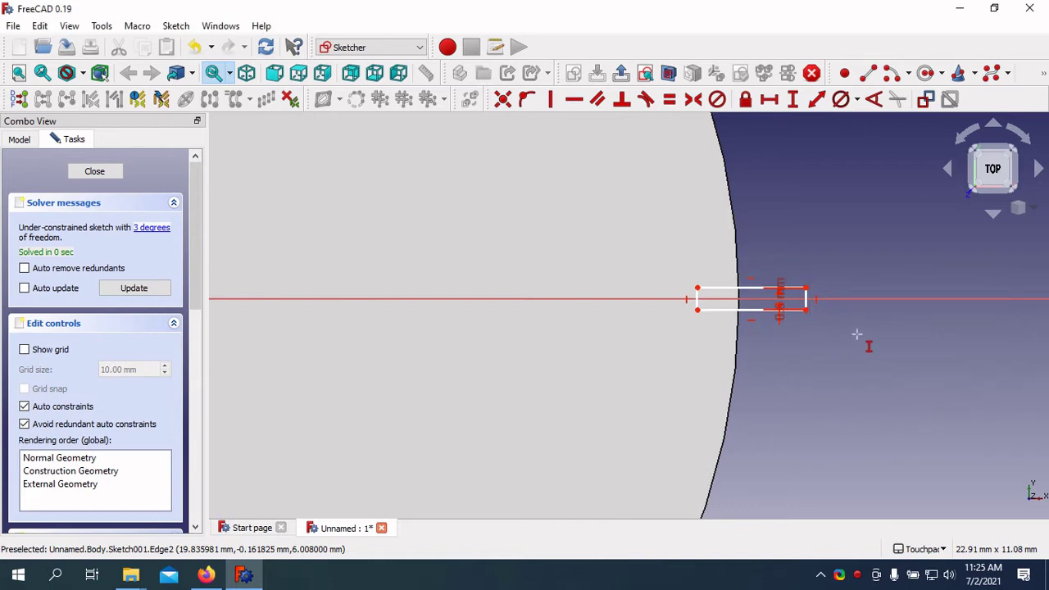
Make the rectangle's right corners symmetric about the horizontal axis
scroll(860, 320, "up", 3)
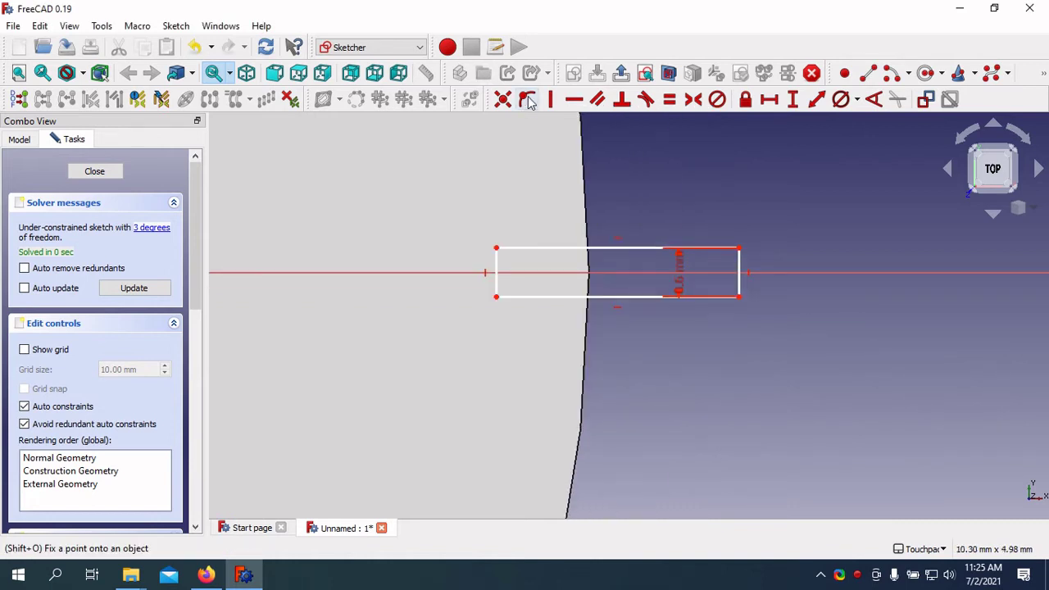
left_click(692, 100)
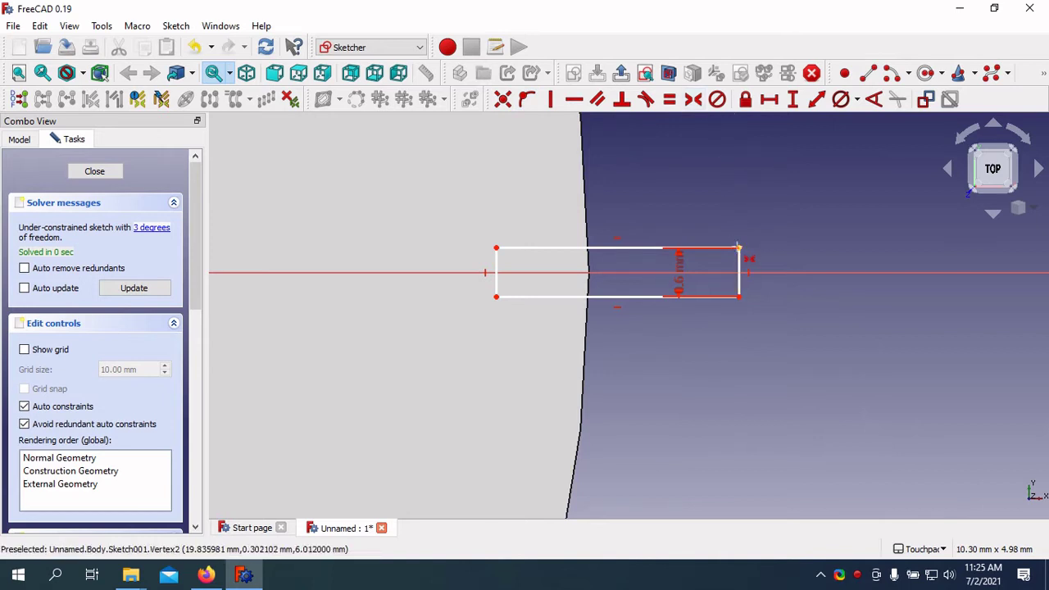
left_click(737, 247)
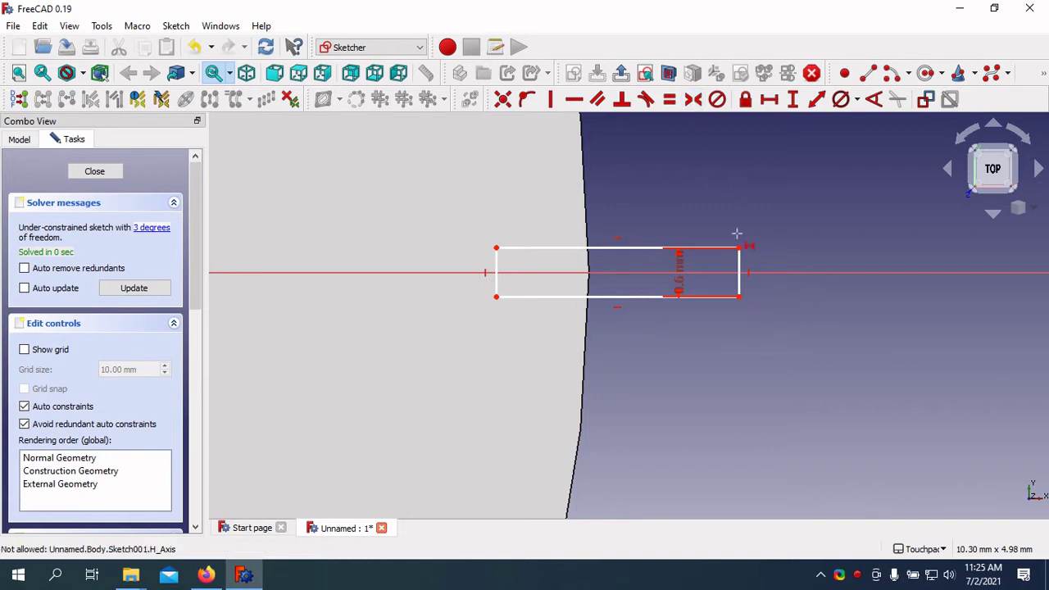
scroll(737, 234, "up", 2)
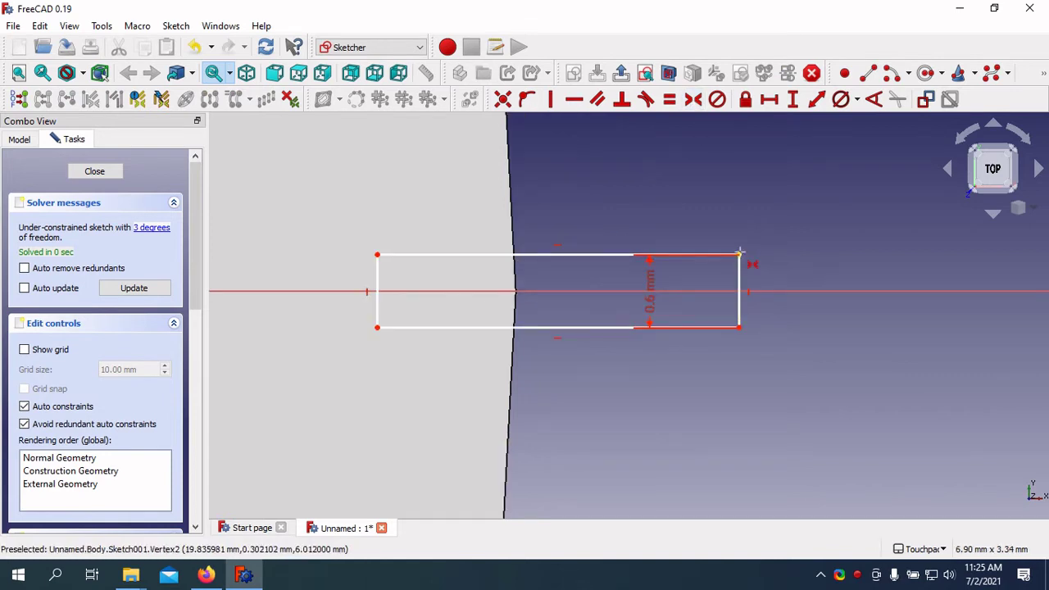
left_click(739, 254)
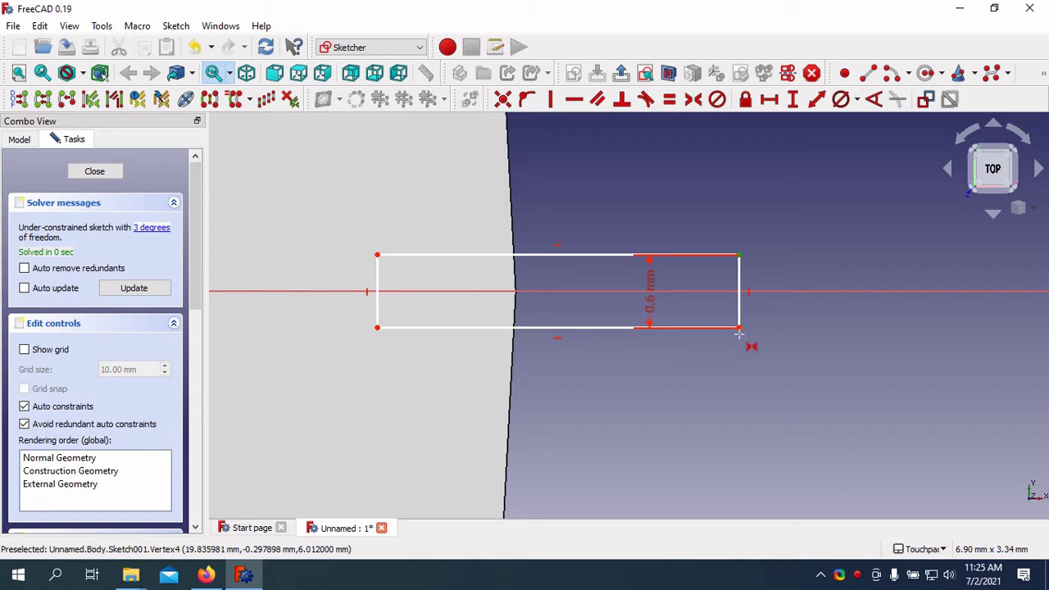
left_click(738, 327)
left_click(785, 302)
key("s")
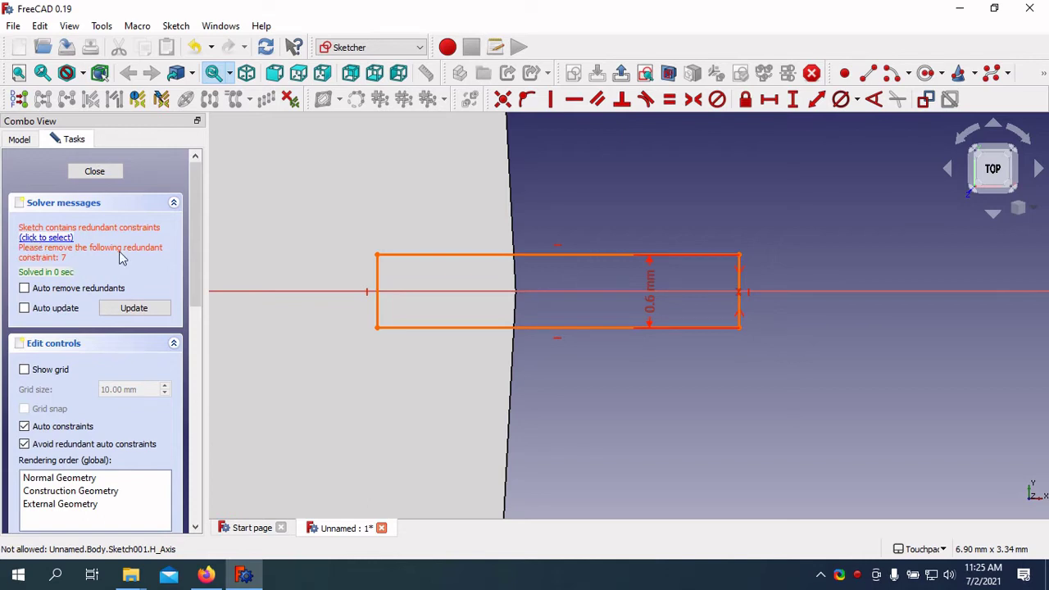
Delete the redundant Constraint7 from the constraints list
scroll(119, 257, "down", 2)
scroll(119, 258, "down", 4)
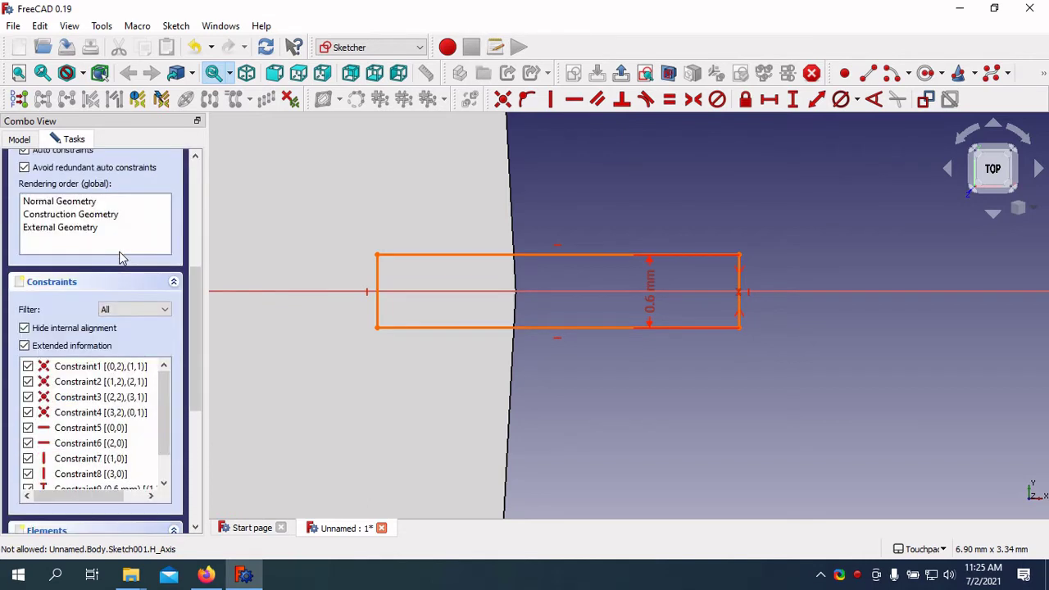
left_click(71, 460)
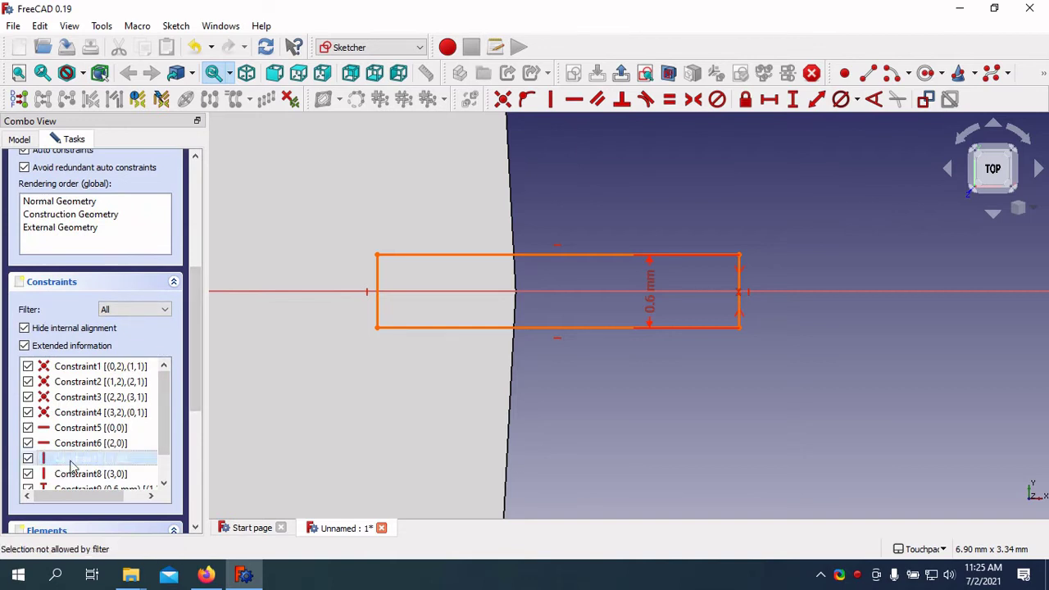
right_click(71, 465)
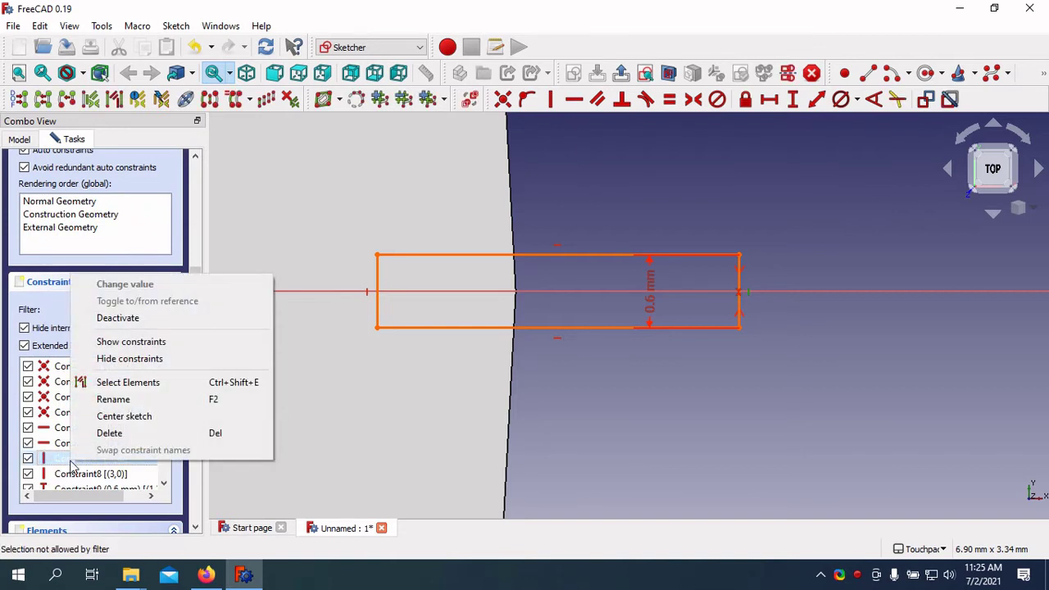
left_click(127, 433)
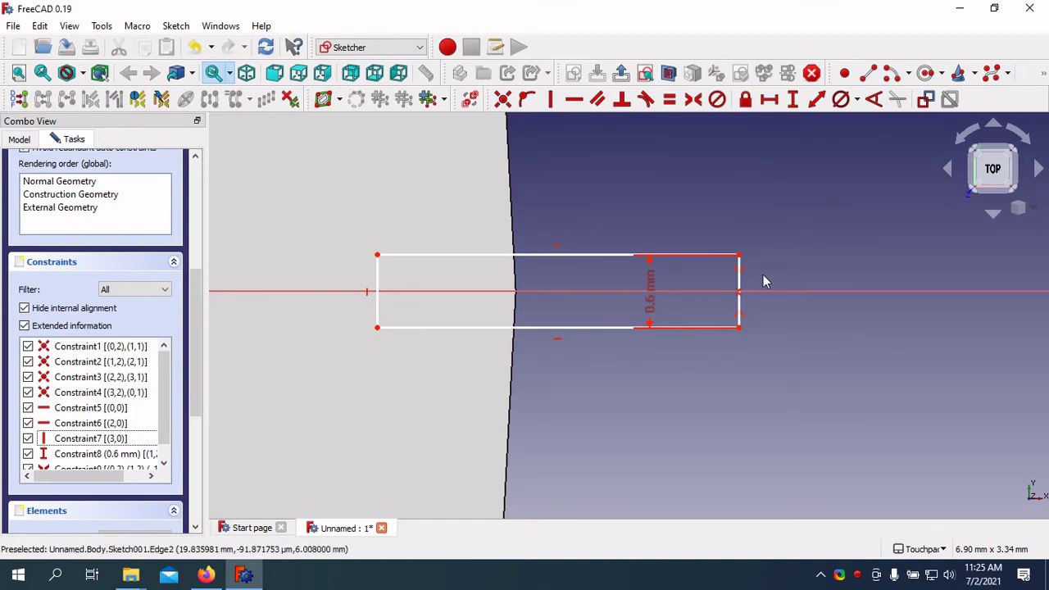
Nudge the rectangle into place across the disc edge and close the sketch
left_click(17, 105)
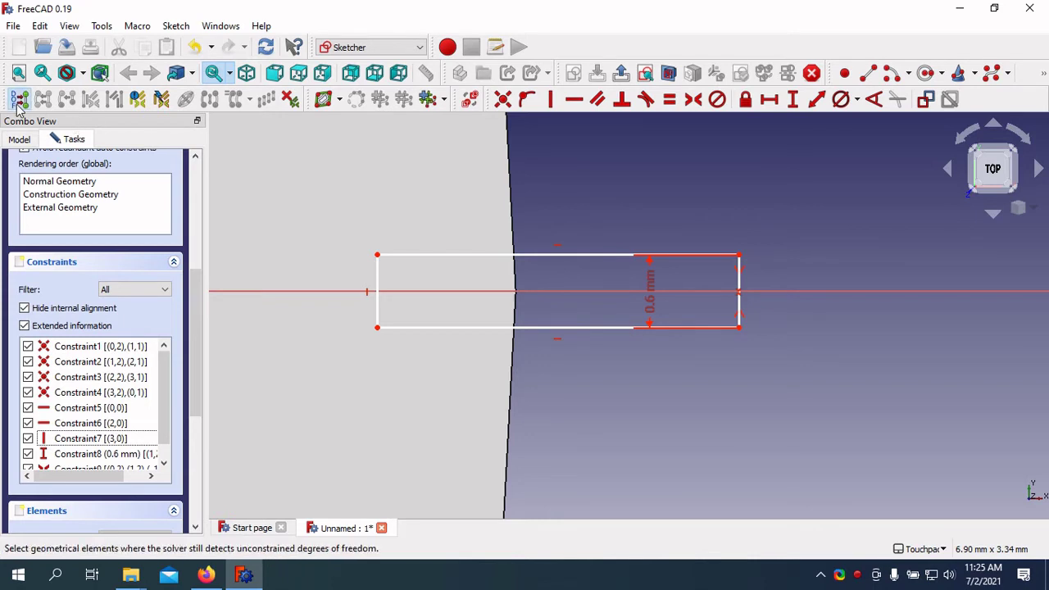
left_click_drag(503, 260, 571, 262)
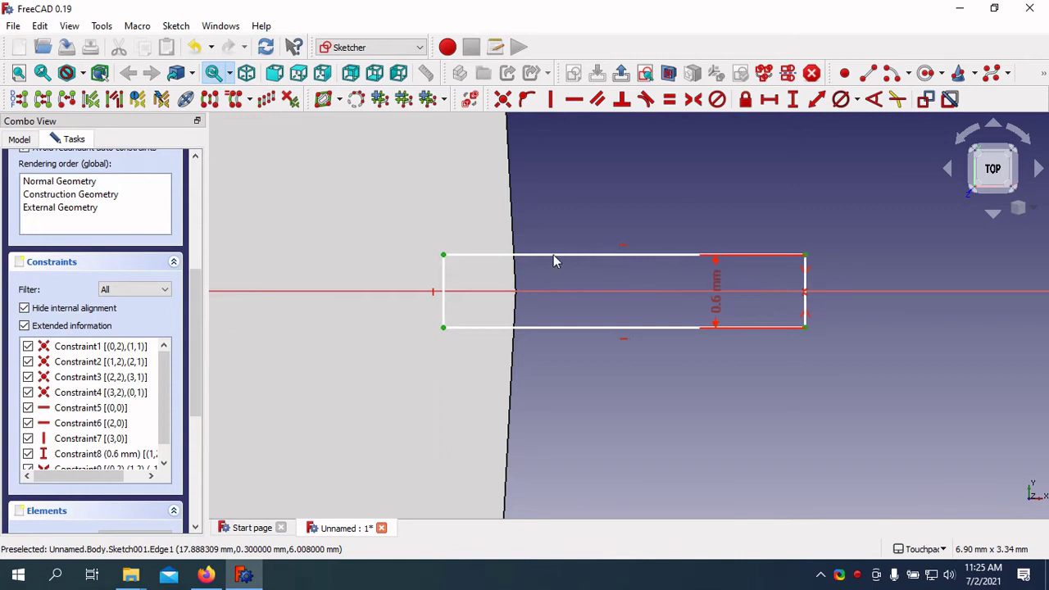
left_click_drag(194, 356, 194, 183)
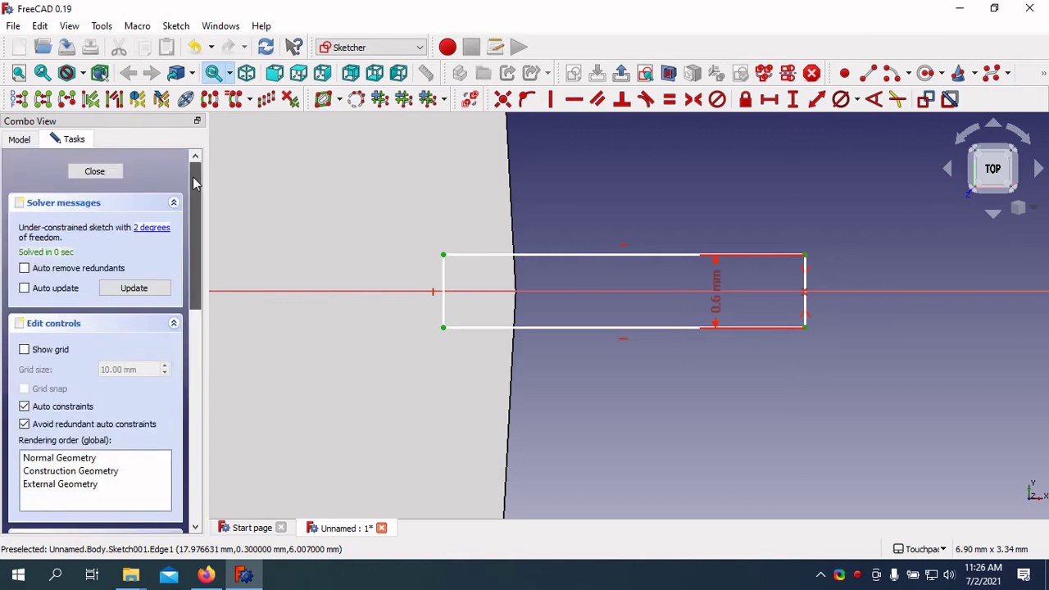
left_click_drag(595, 259, 585, 258)
left_click(94, 171)
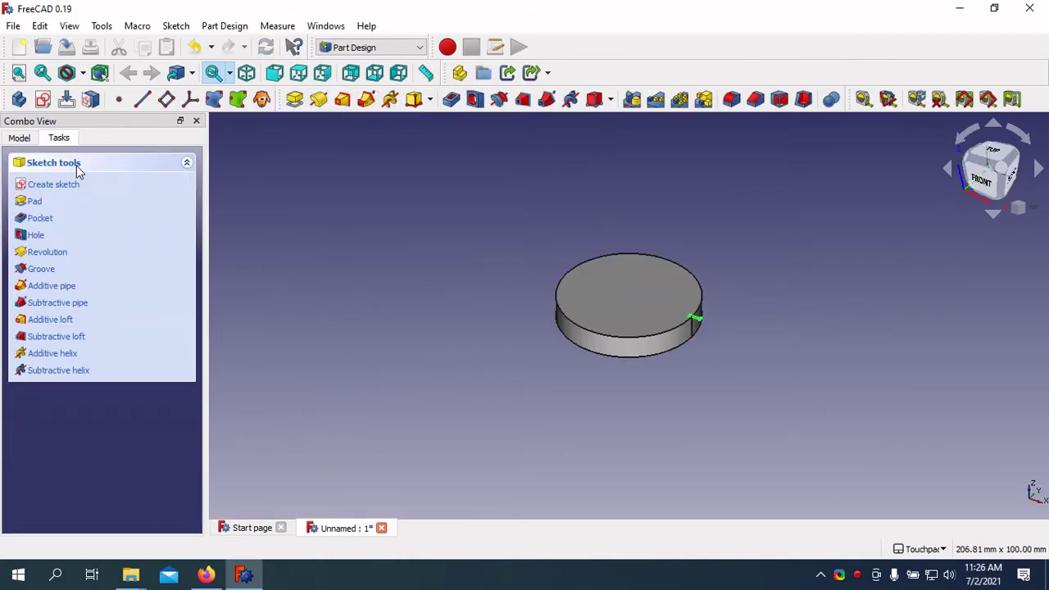
Cut a 100 mm pocket notch from the rectangle sketch and show the Model tree
left_click(452, 99)
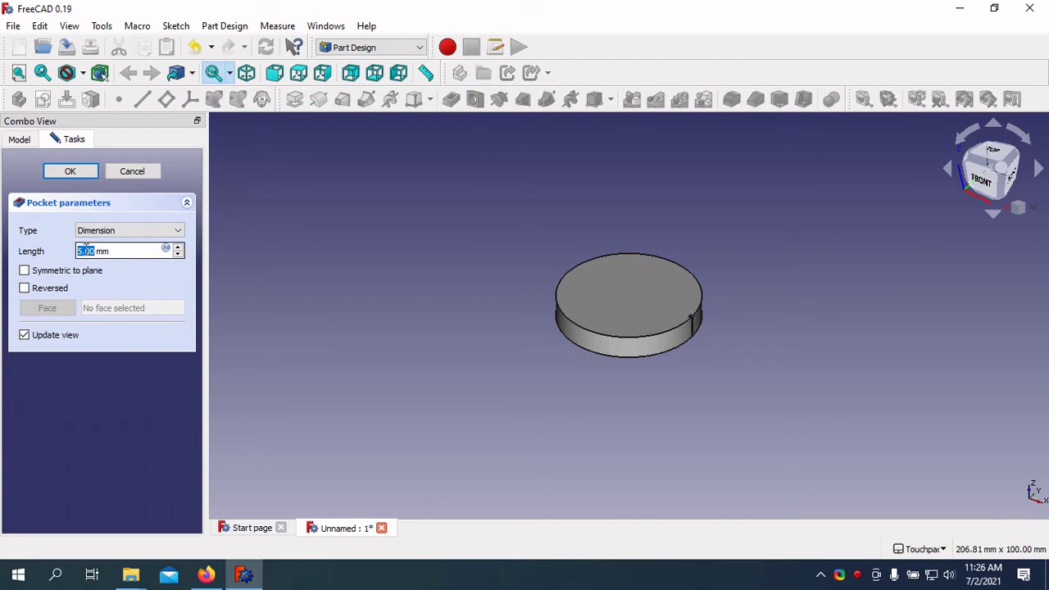
type("1006.")
left_click(70, 171)
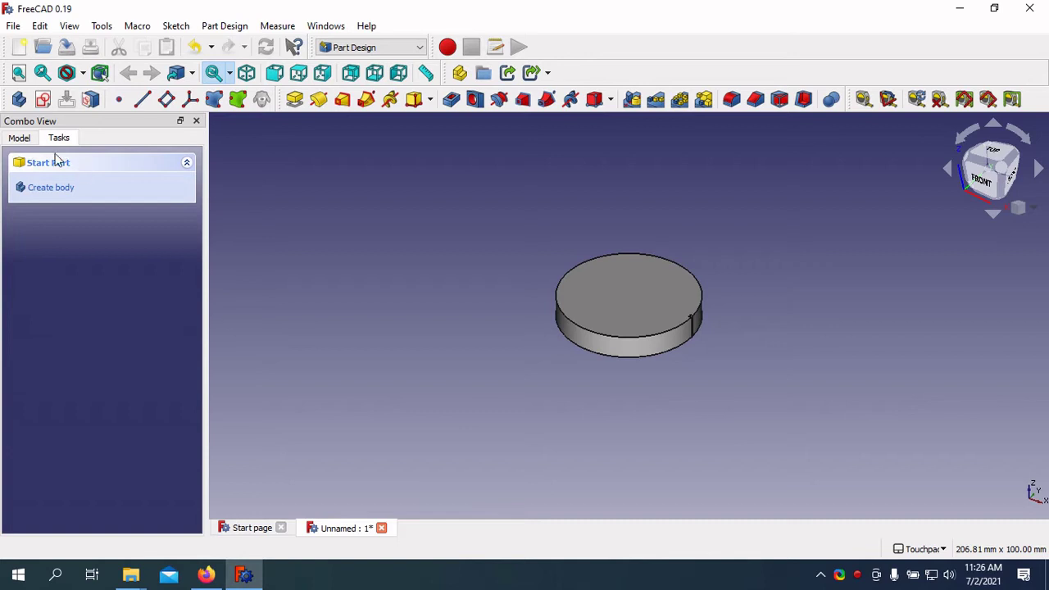
left_click(17, 138)
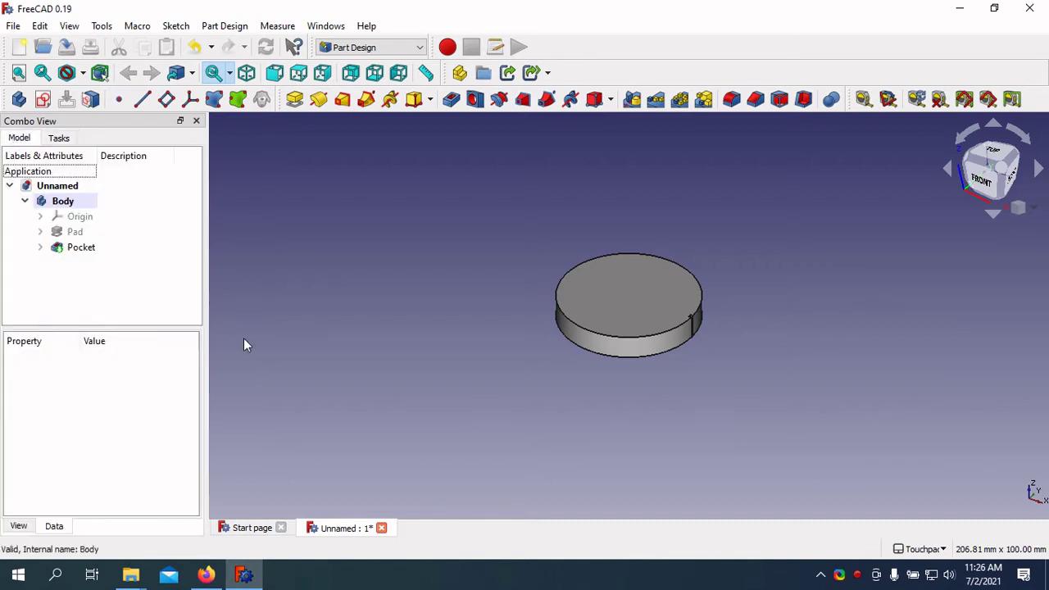
Start a polar pattern using the Pocket notch as its feature
left_click(674, 106)
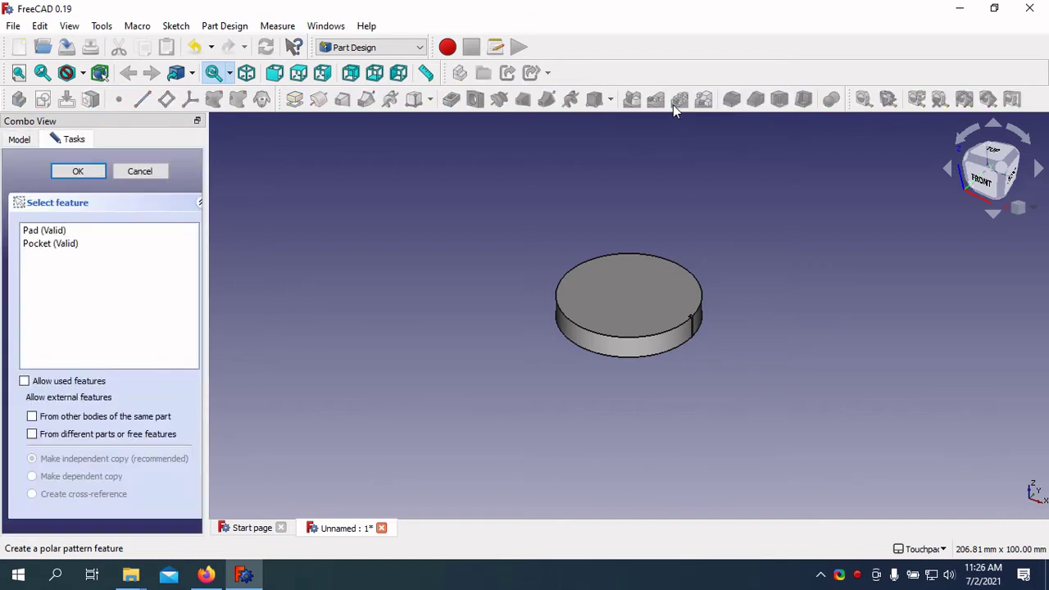
left_click(45, 246)
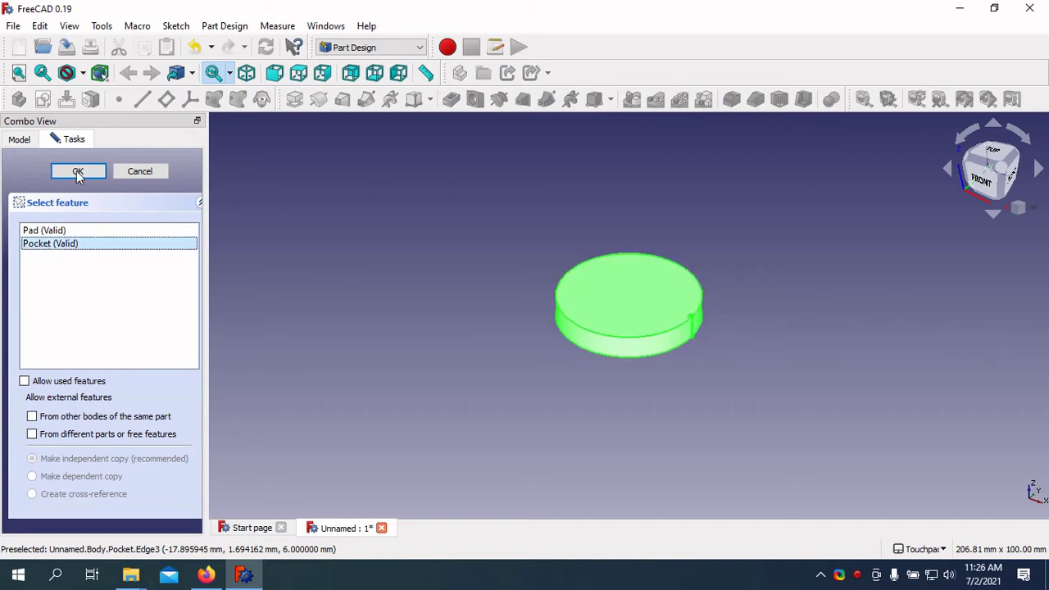
left_click(77, 172)
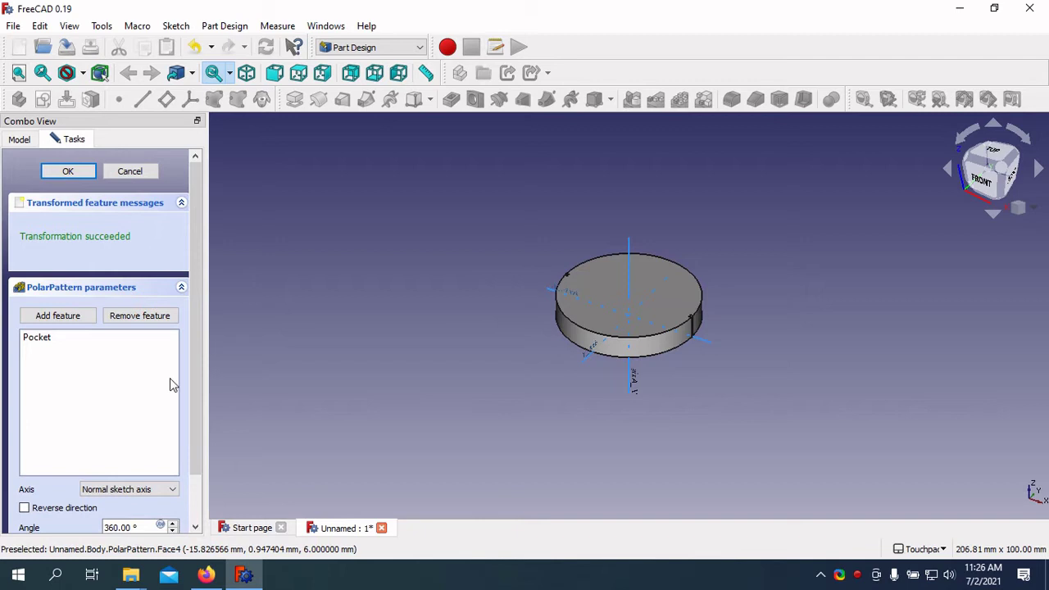
Set the polar pattern to 80 occurrences around 360° and finish it
left_click_drag(195, 381, 201, 484)
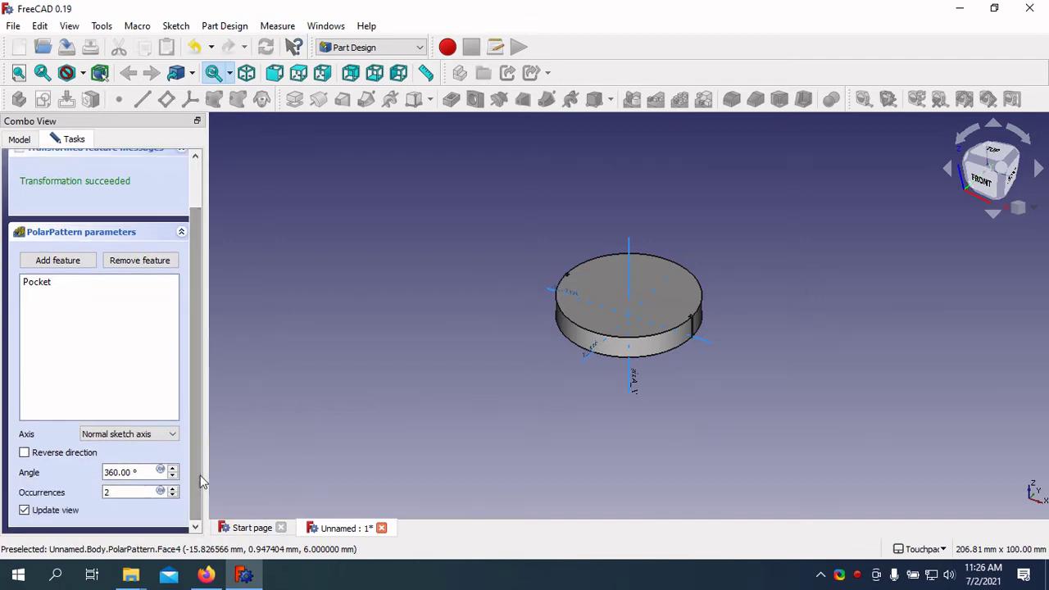
left_click(114, 492)
double_click(114, 491)
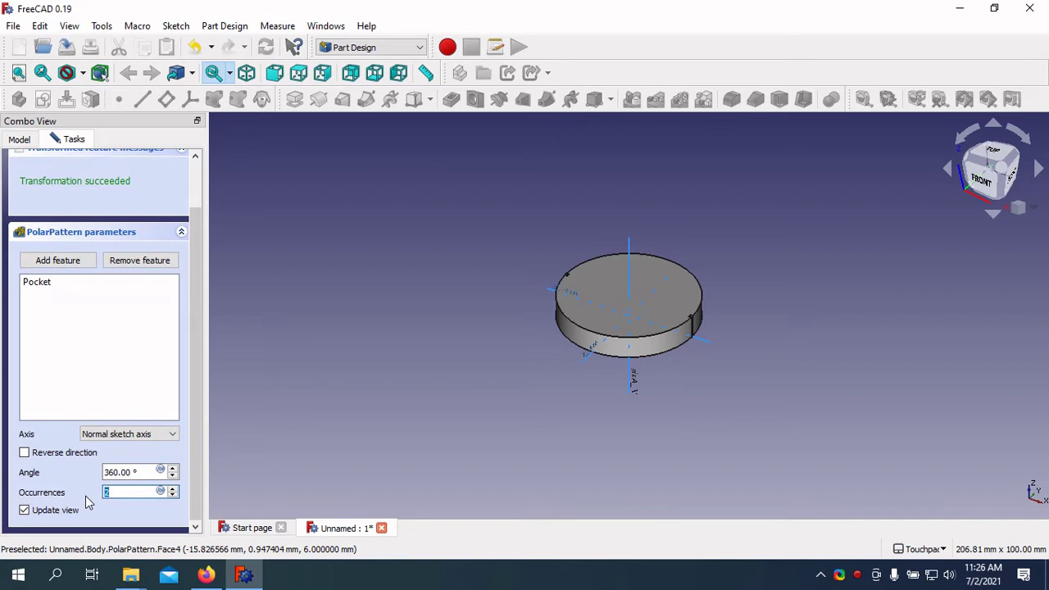
type("80")
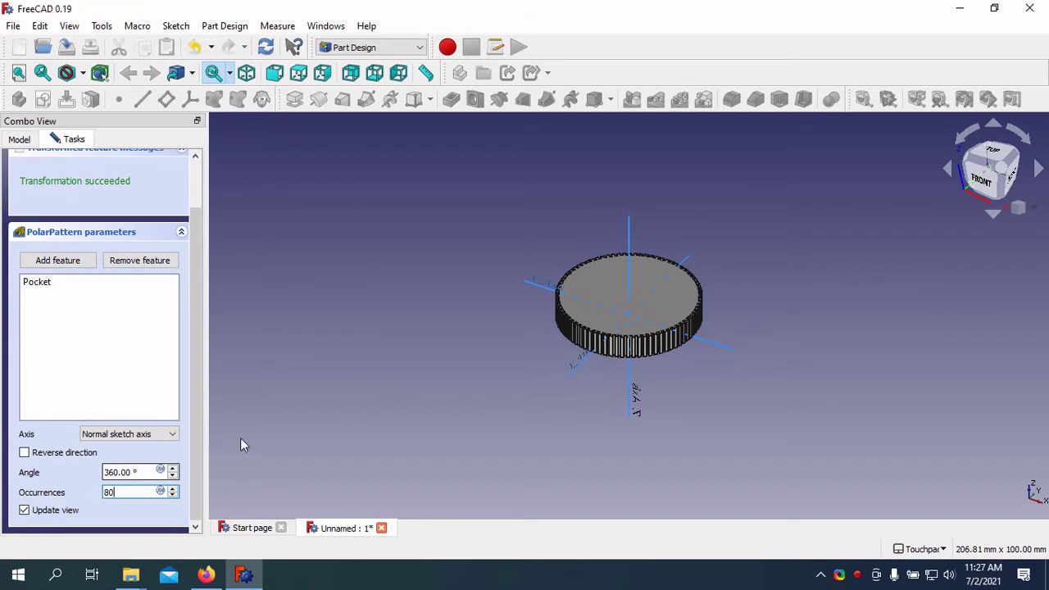
scroll(647, 320, "up", 2)
scroll(657, 325, "up", 3)
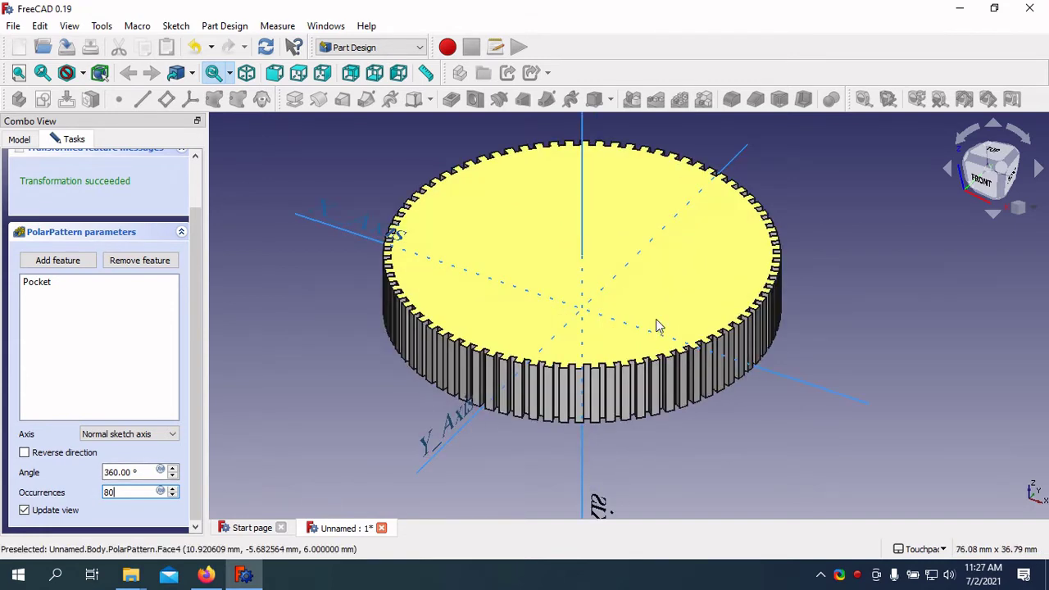
scroll(658, 325, "up", 3)
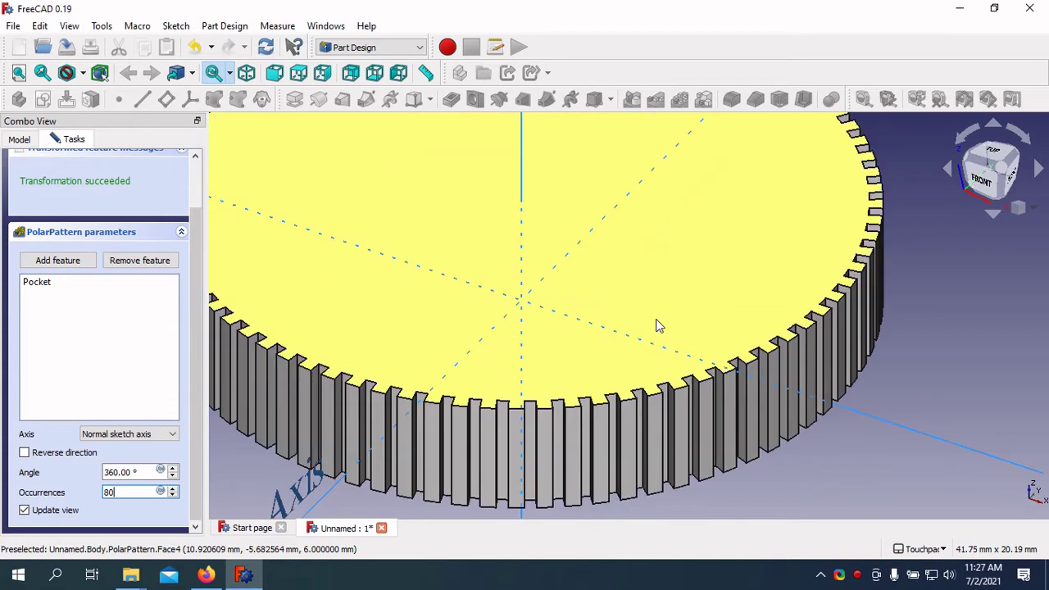
scroll(657, 326, "down", 2)
scroll(658, 326, "down", 2)
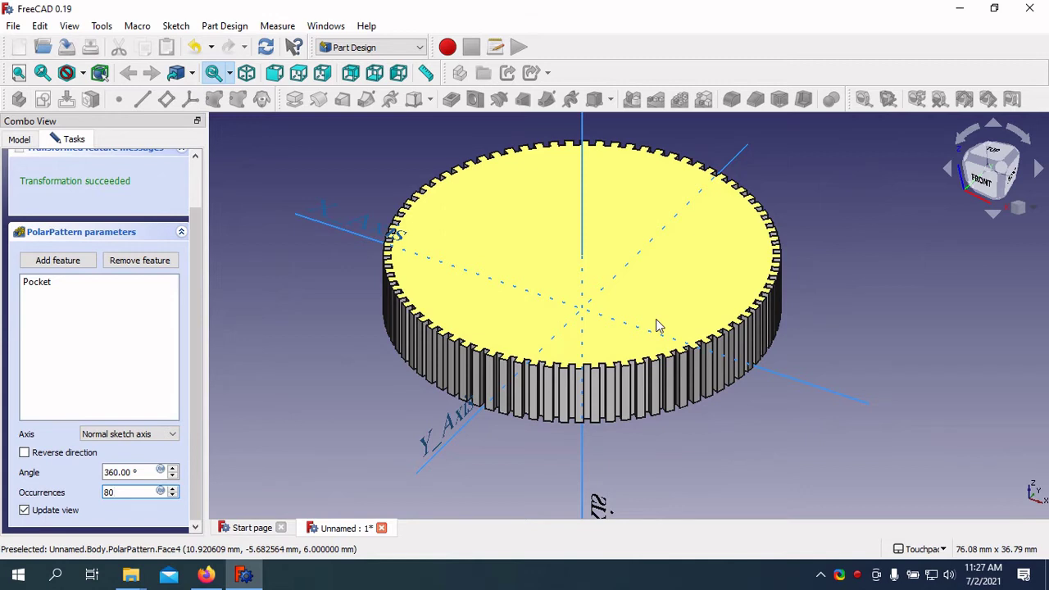
left_click_drag(199, 396, 194, 268)
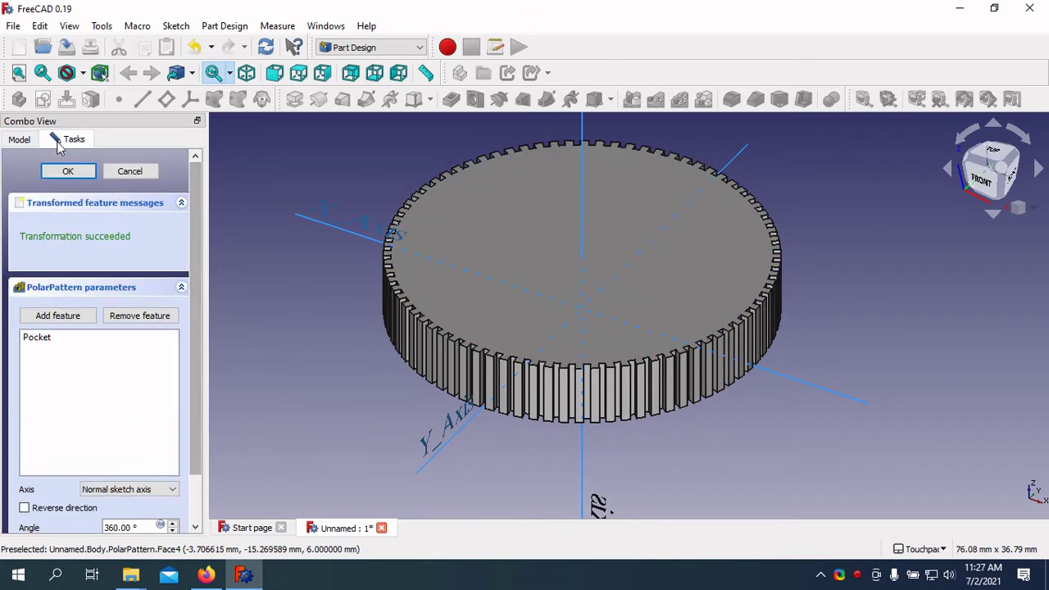
left_click(69, 171)
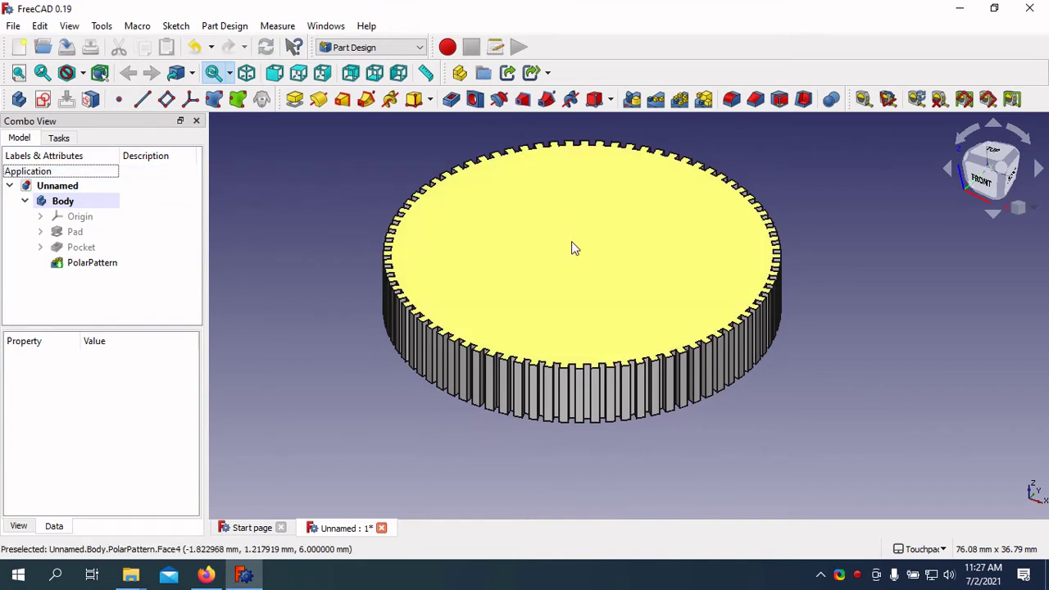
Sketch a circle on the gear's top face, centred on the origin
left_click(573, 247)
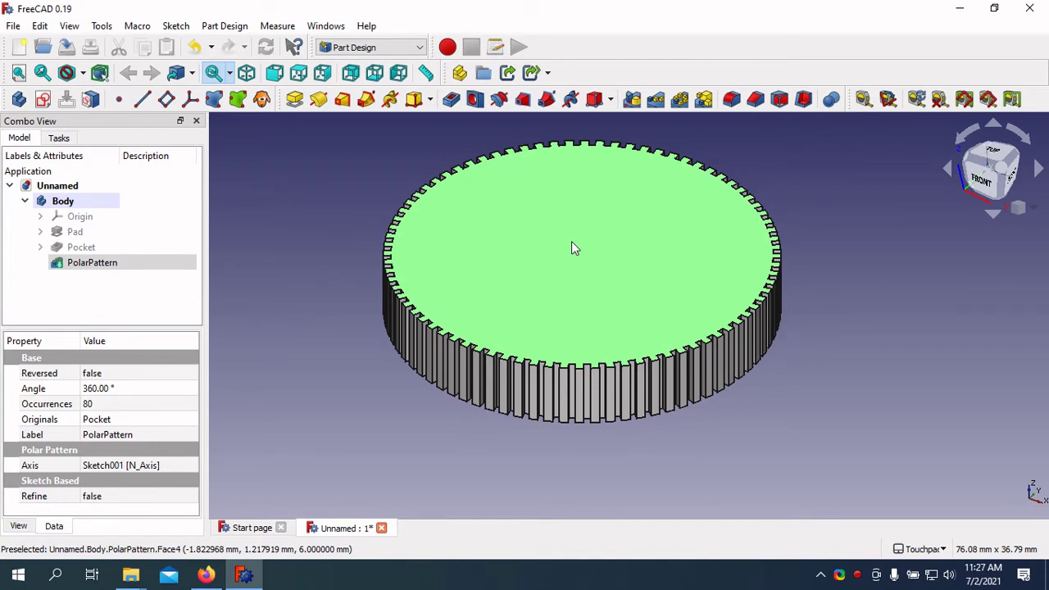
left_click(42, 100)
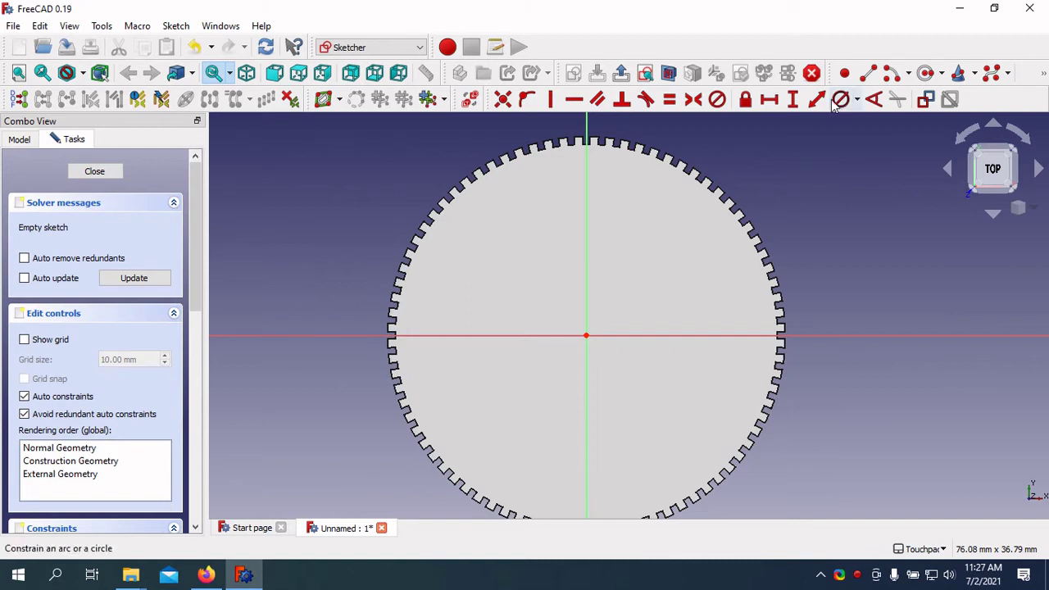
left_click(891, 73)
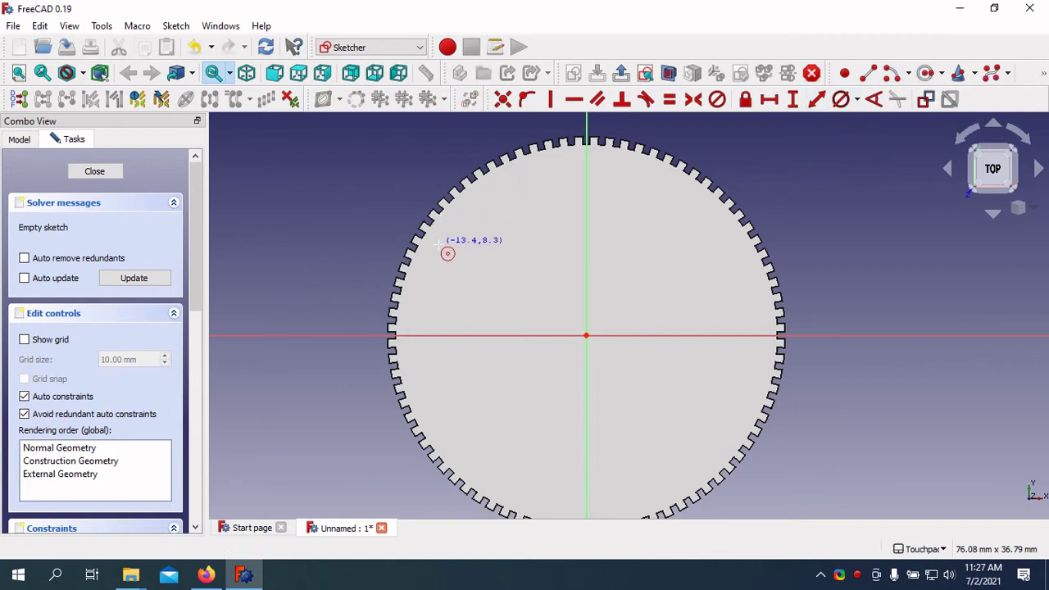
left_click(303, 229)
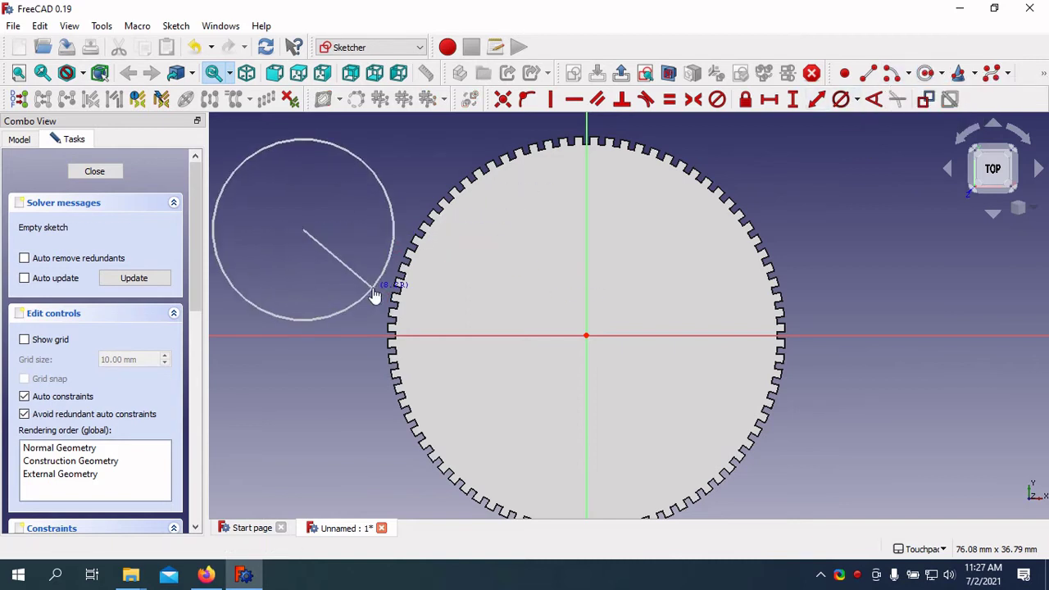
left_click(373, 295)
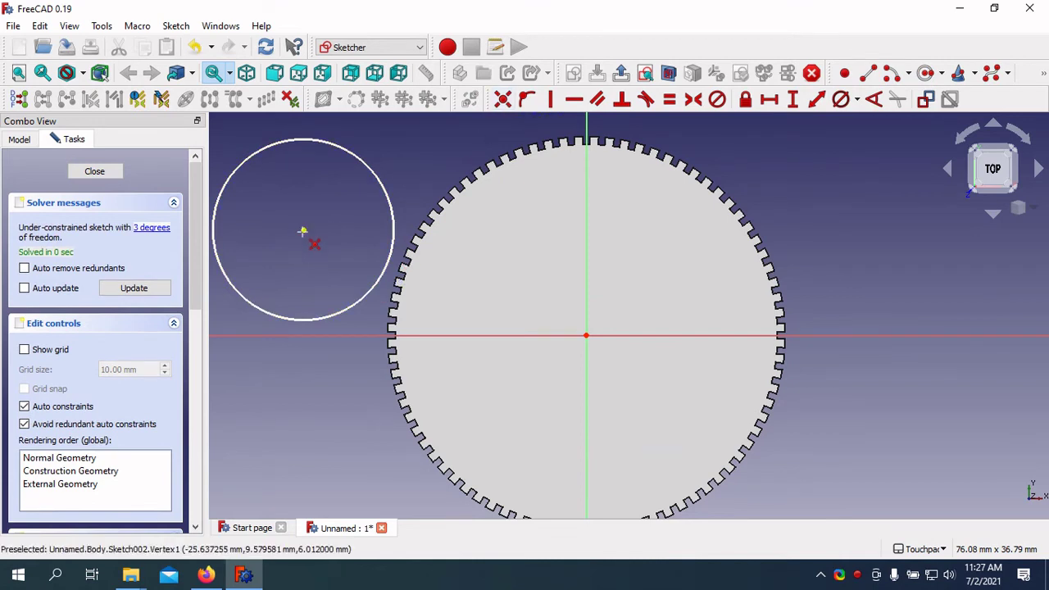
left_click(302, 232)
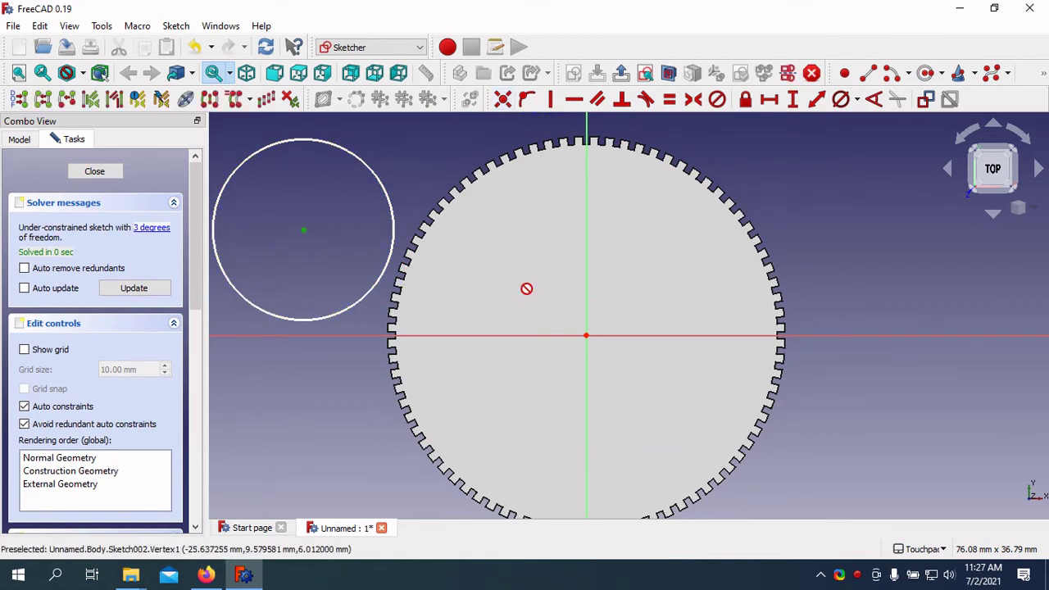
left_click(587, 334)
key("c")
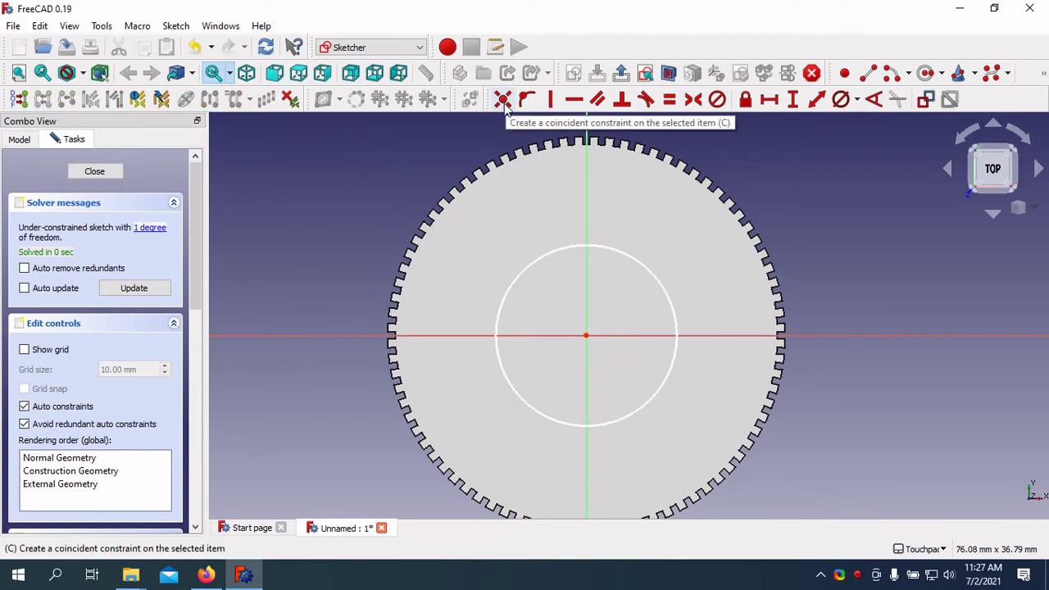
Constrain the circle to a 40 mm diameter and close the sketch
left_click(848, 104)
left_click(674, 308)
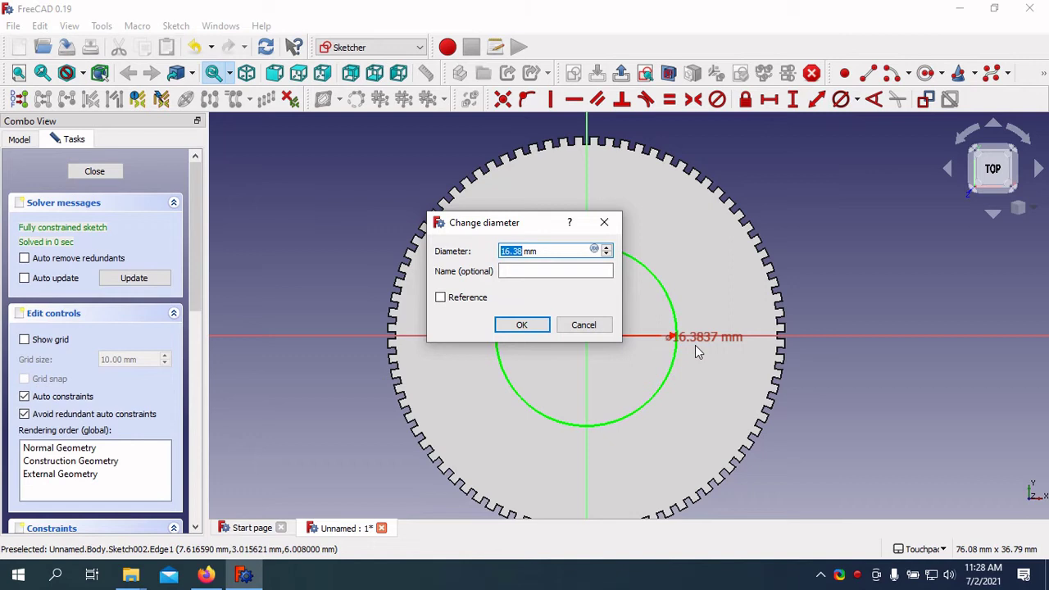
type("40")
left_click(528, 325)
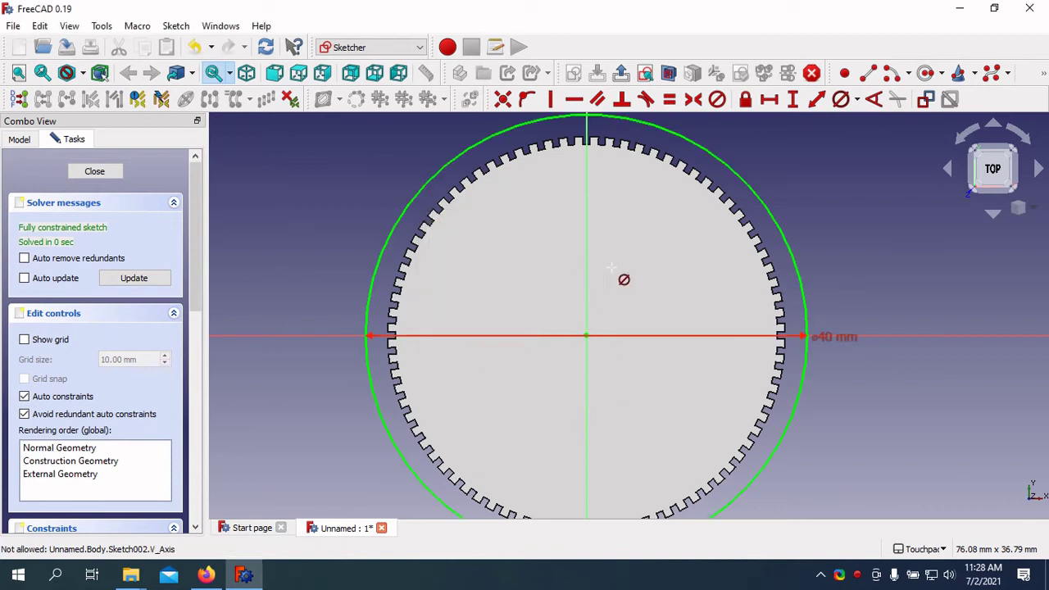
left_click(93, 175)
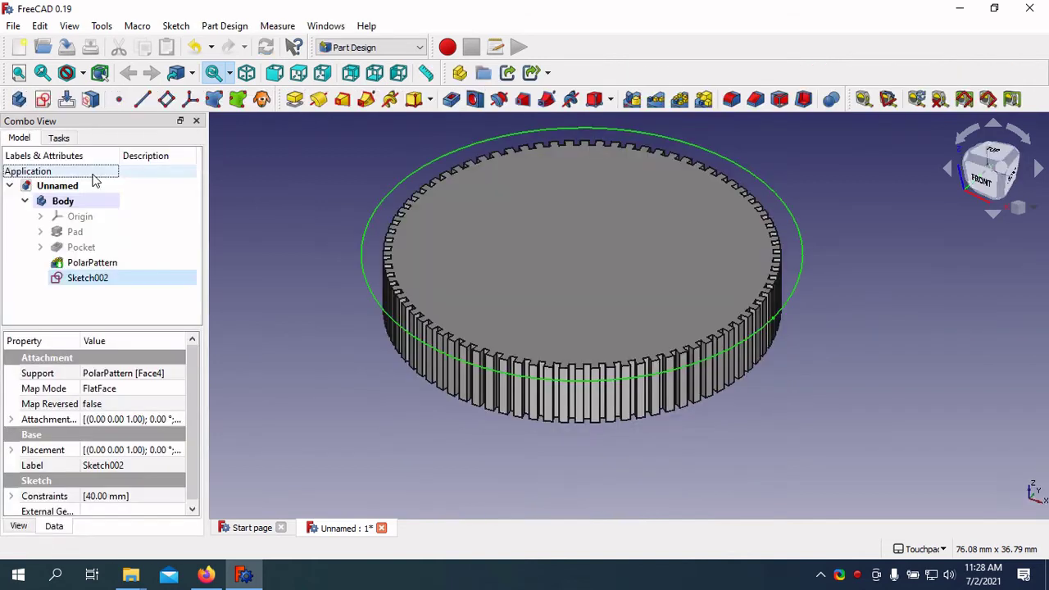
Change Sketch002's circle diameter constraint from 40 mm to 38 mm and close the sketch
double_click(98, 278)
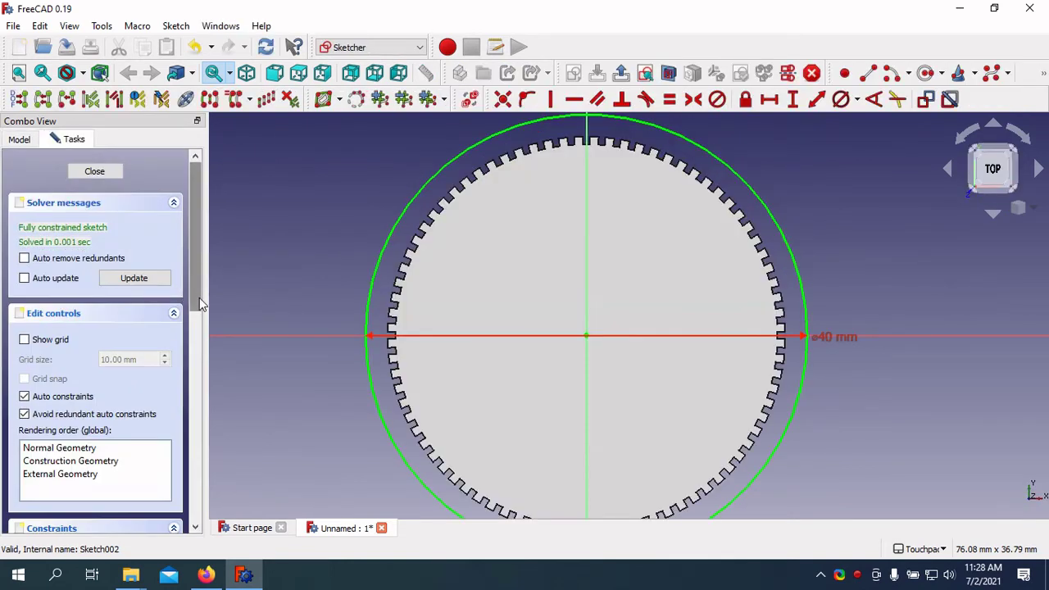
left_click_drag(197, 289, 204, 440)
double_click(120, 243)
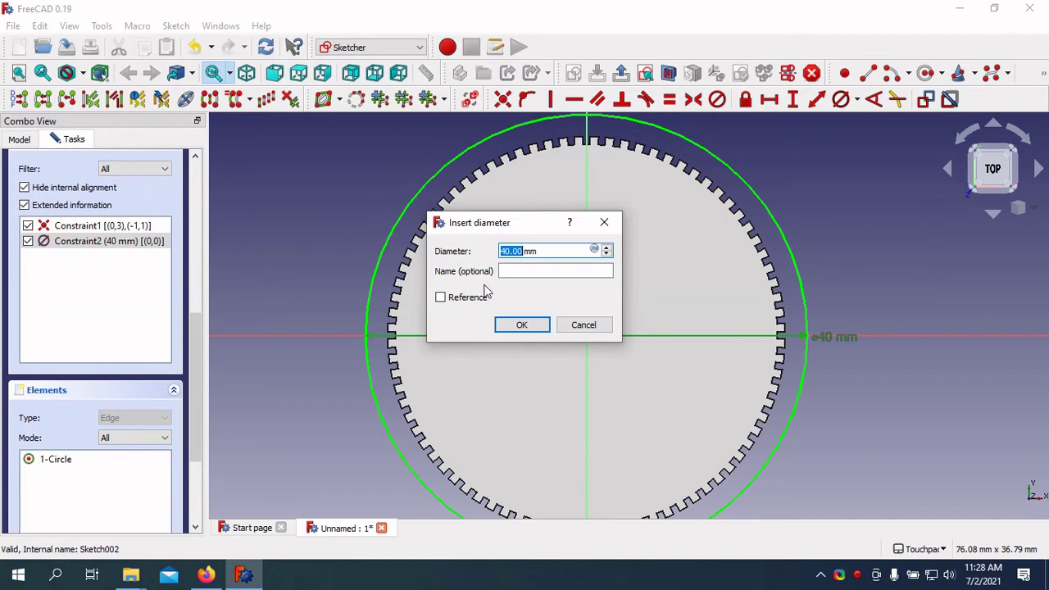
type("38")
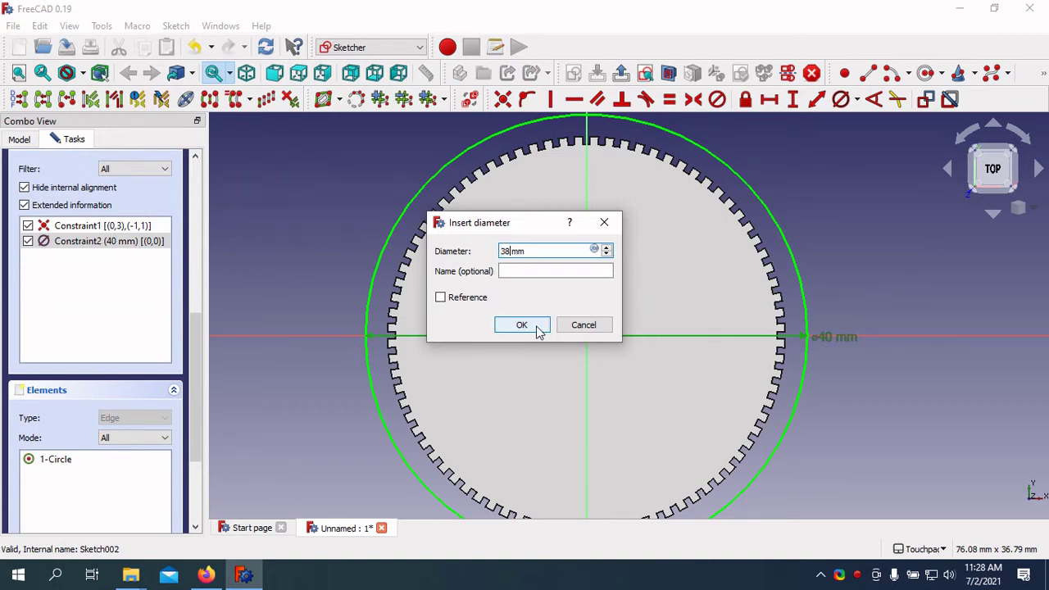
left_click(537, 328)
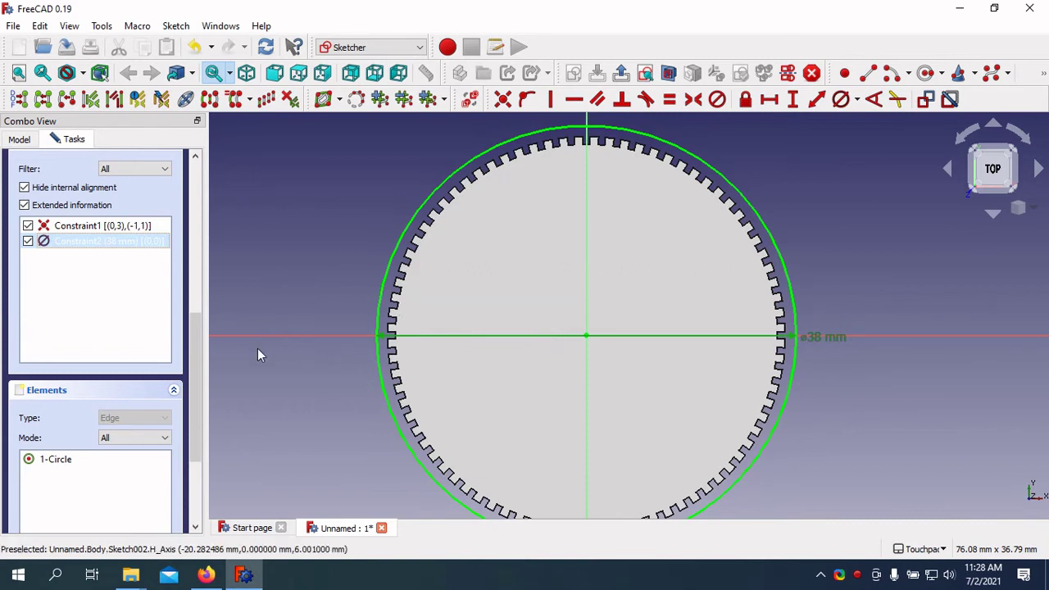
scroll(191, 386, "up", 5)
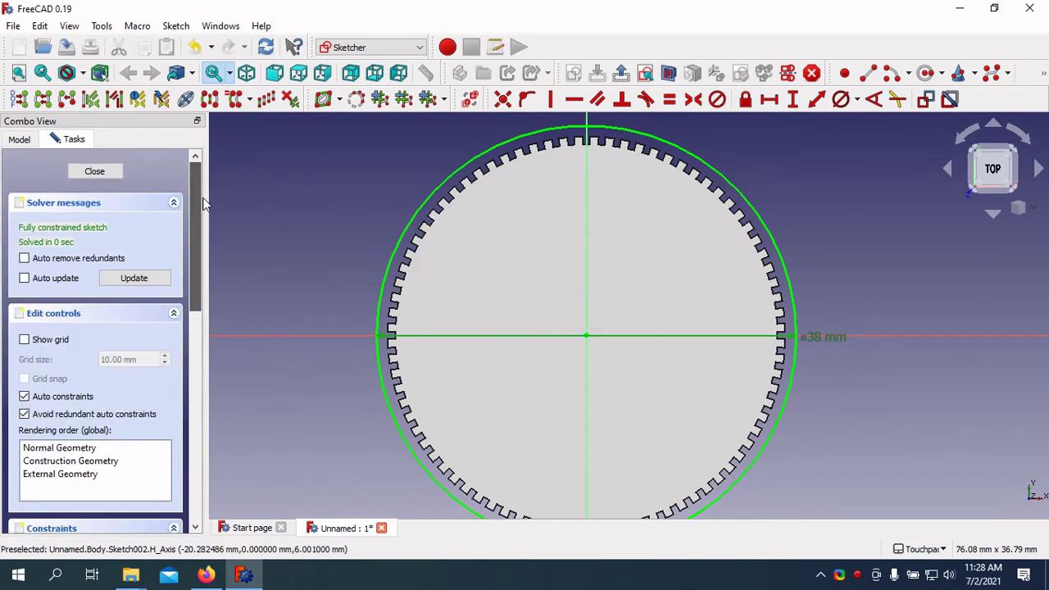
left_click(95, 171)
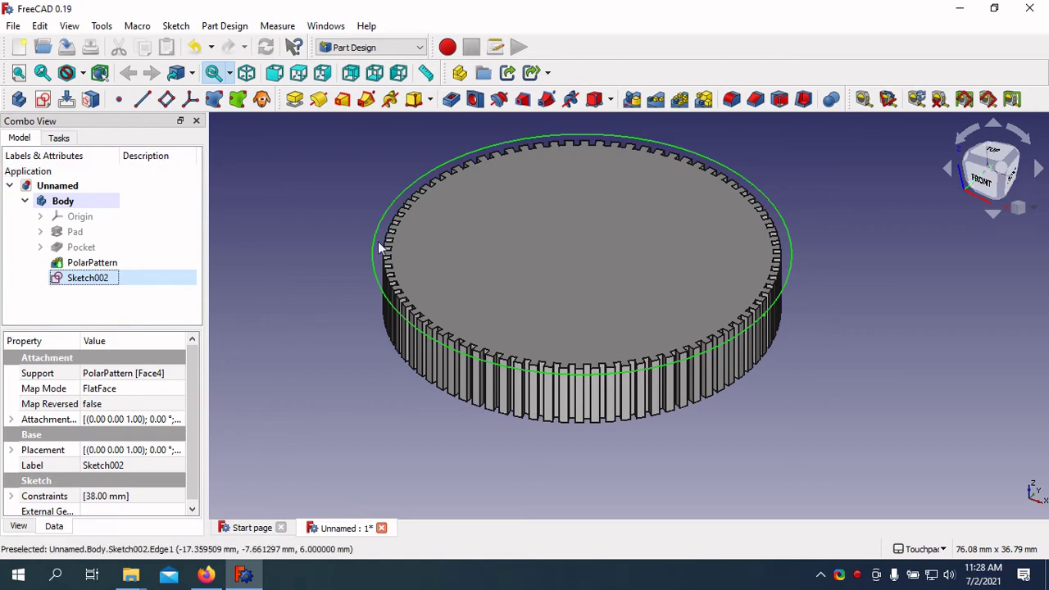
Pad Sketch002 1 mm into Pad001, then orbit underneath and select the wheel's bottom face
left_click(296, 102)
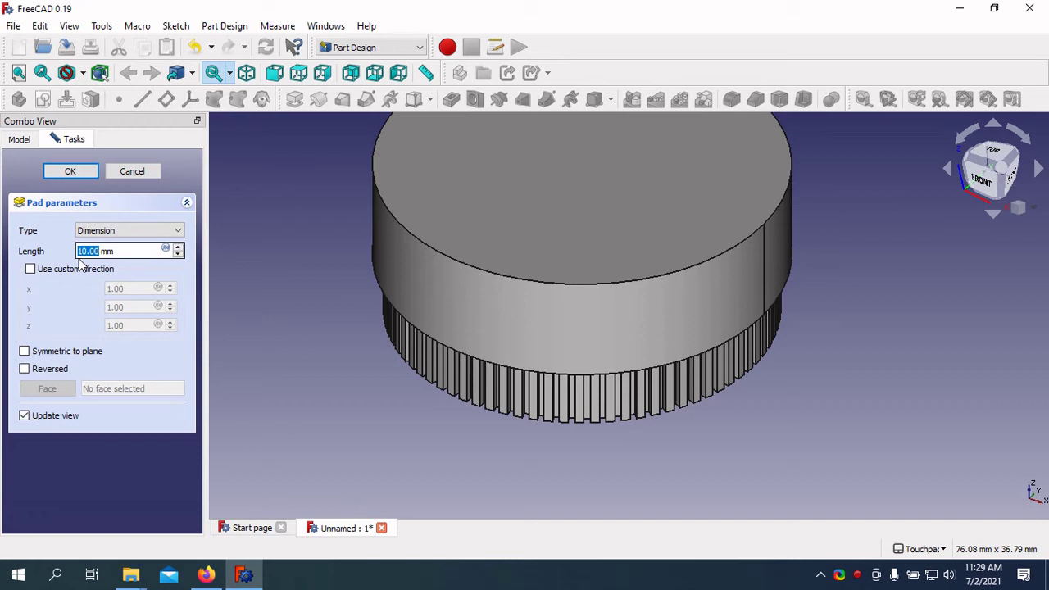
left_click(85, 251)
key("BackSpace")
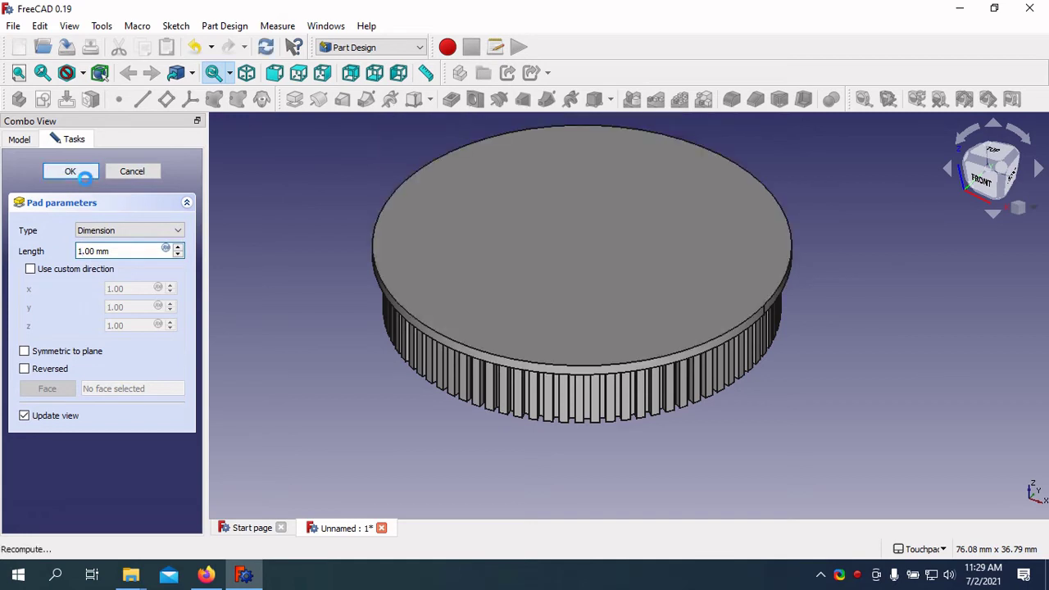
left_click(85, 177)
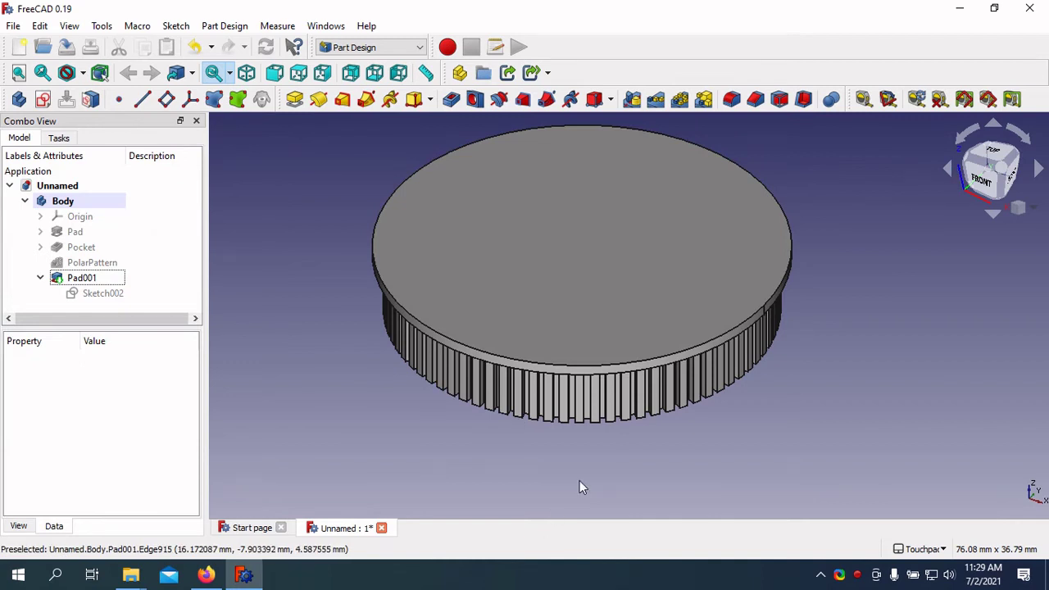
middle_click_drag(579, 487, 596, 288)
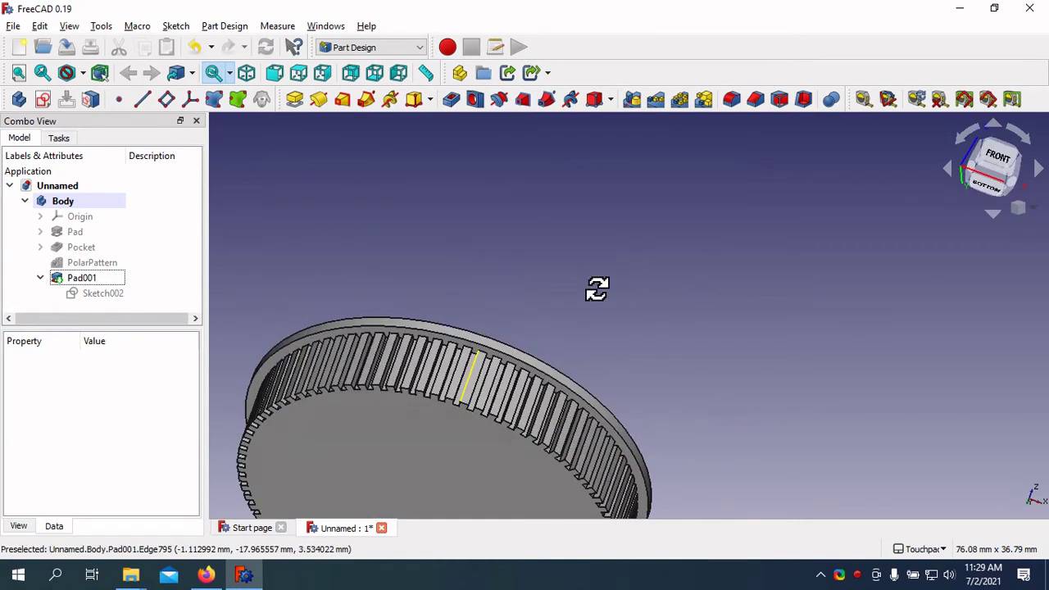
left_click(452, 472)
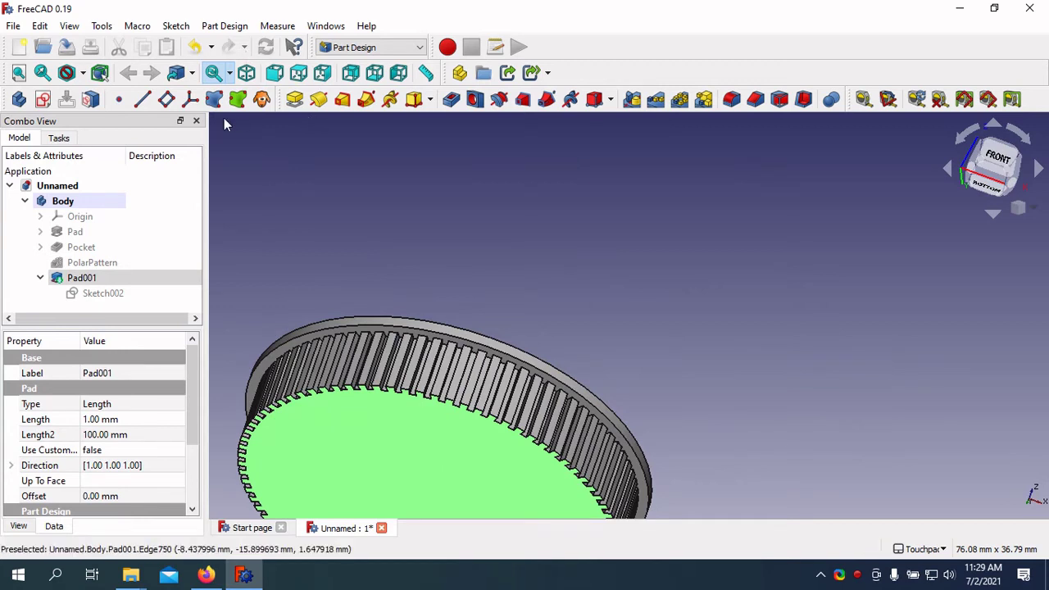
Start a new sketch on the wheel's bottom face and draw a circle
left_click(42, 99)
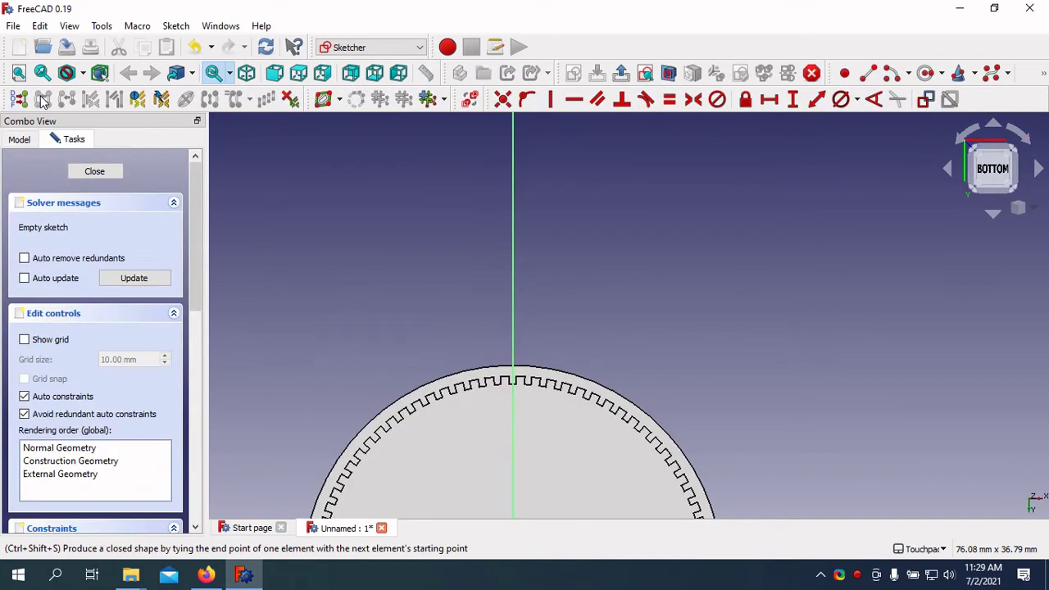
scroll(578, 322, "down", 6)
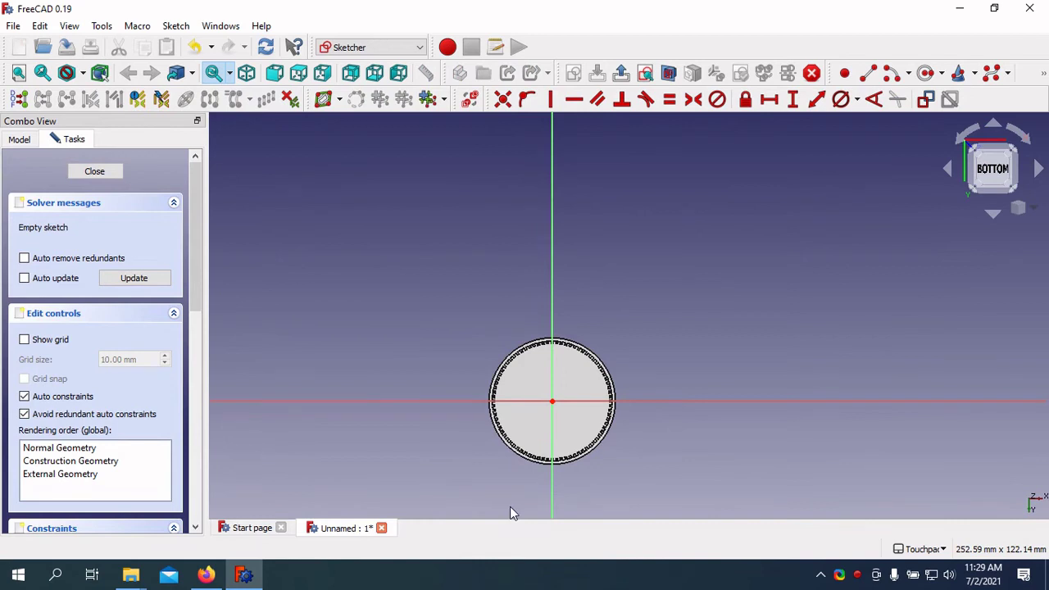
scroll(509, 506, "up", 5)
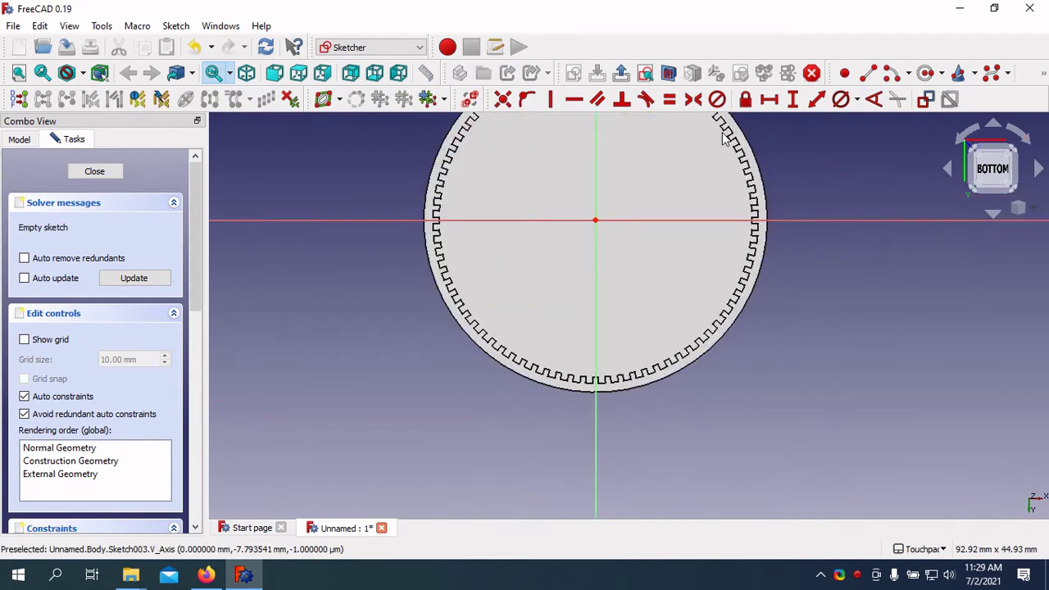
scroll(776, 125, "up", 2)
left_click(924, 73)
left_click(816, 321)
left_click(894, 398)
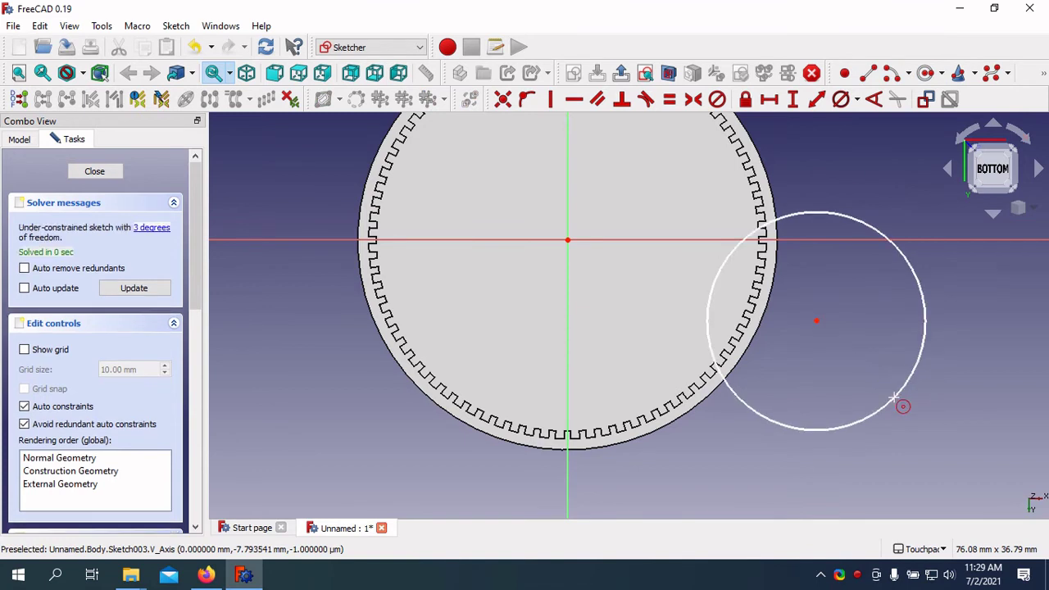
Make the circle's centre coincident with the origin, set its diameter to 38 mm, and close
left_click(503, 99)
left_click(816, 321)
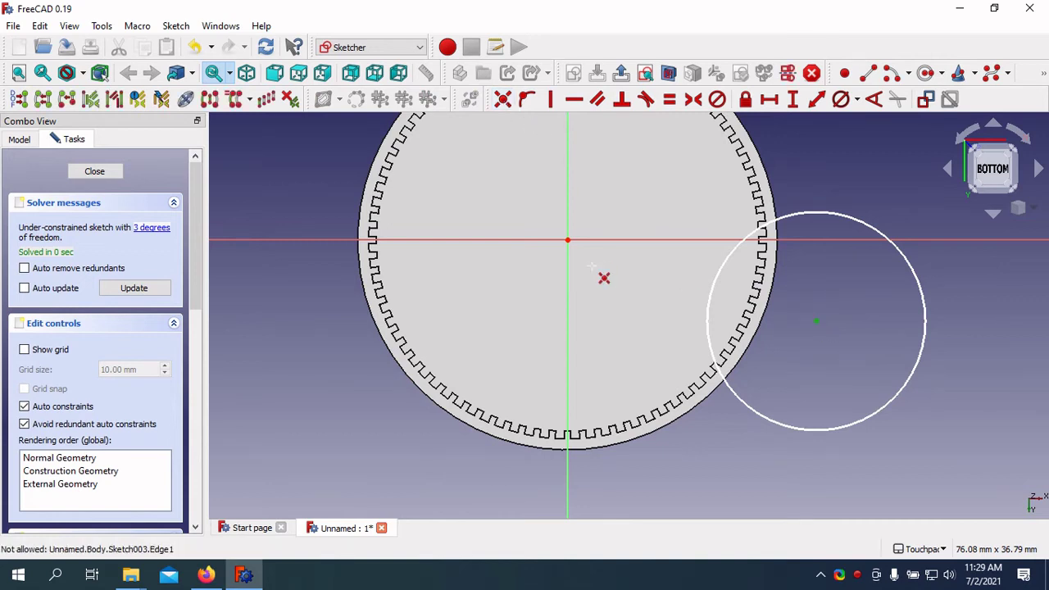
left_click(569, 240)
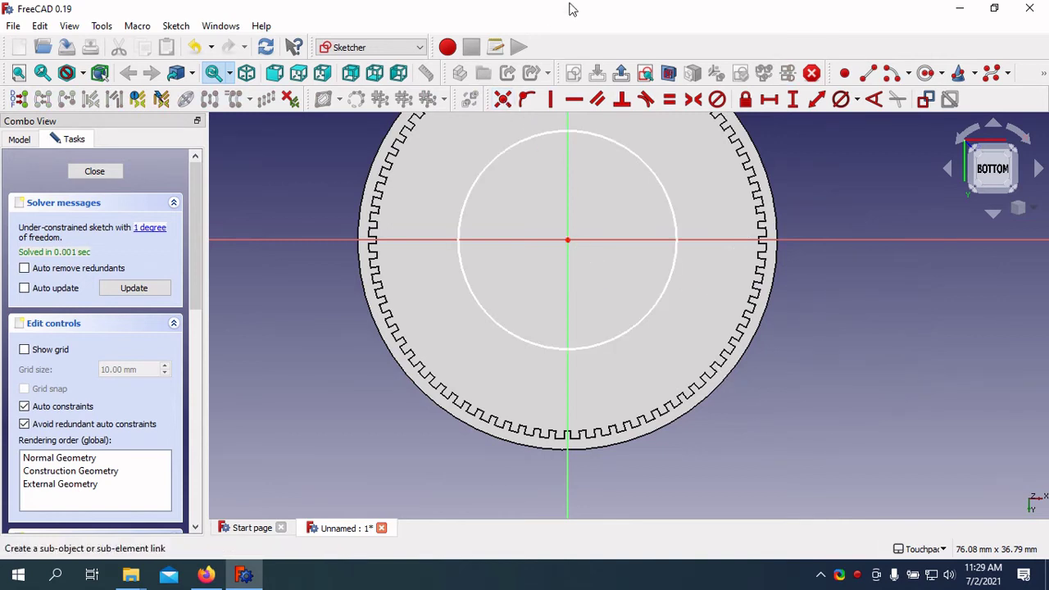
left_click(840, 99)
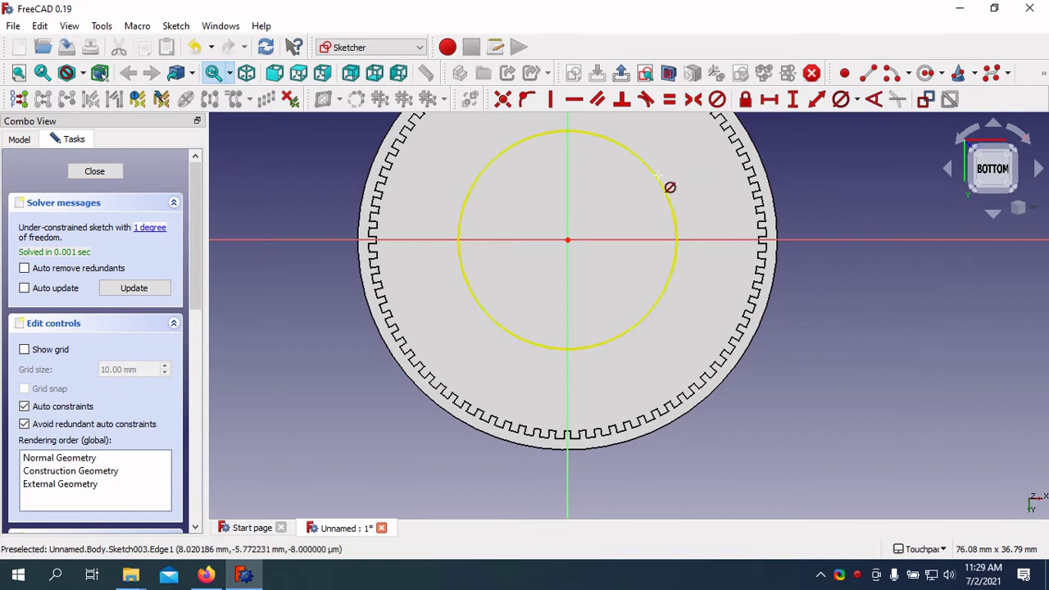
left_click(660, 184)
type("38")
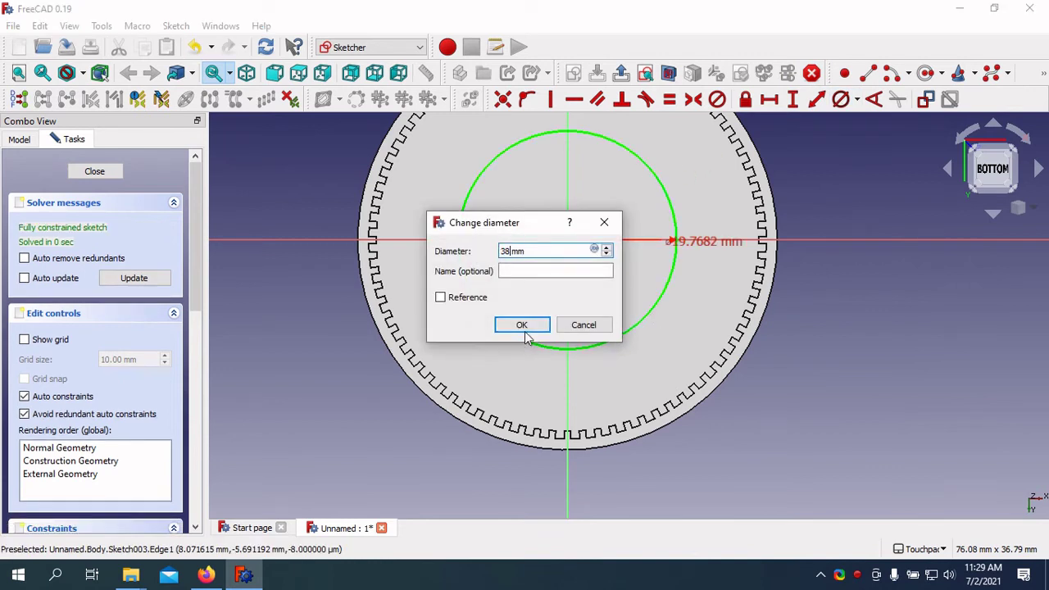
left_click(523, 325)
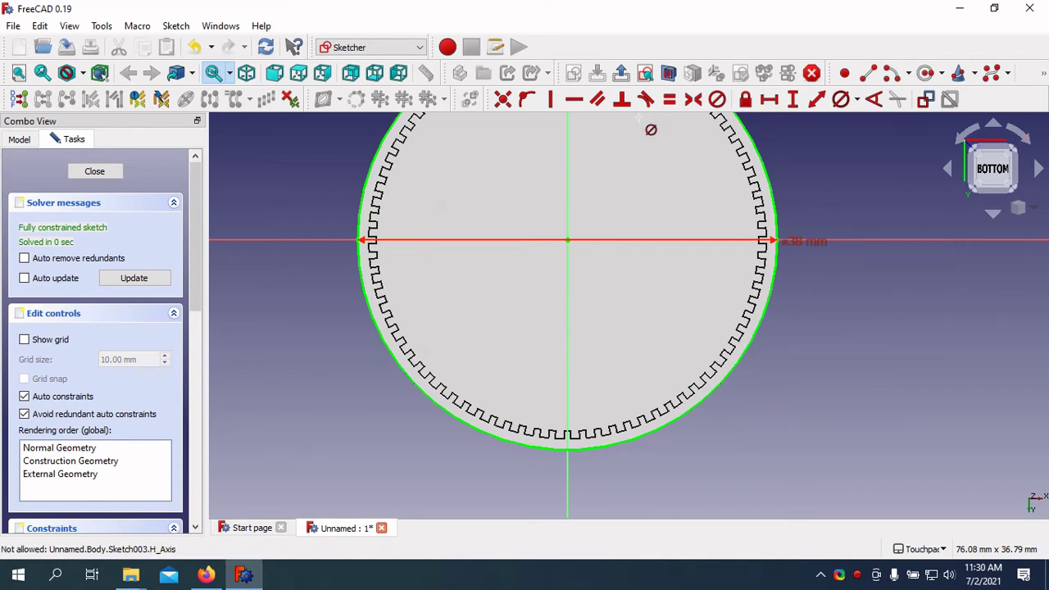
left_click(84, 170)
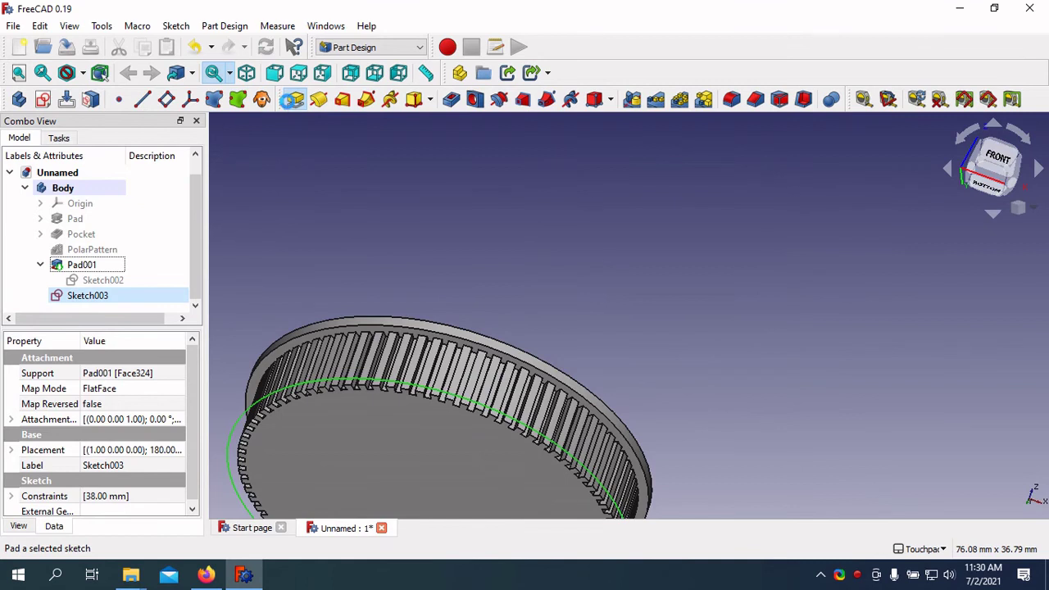
Pad Sketch003 1 mm into Pad002, then orbit and select the new pad's bottom face
left_click(292, 99)
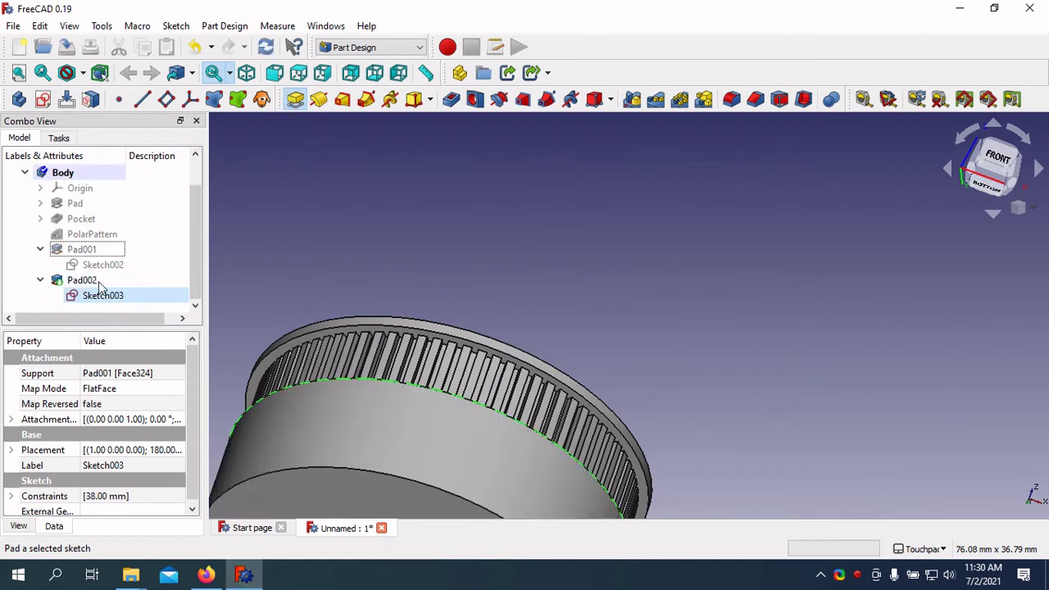
type("1")
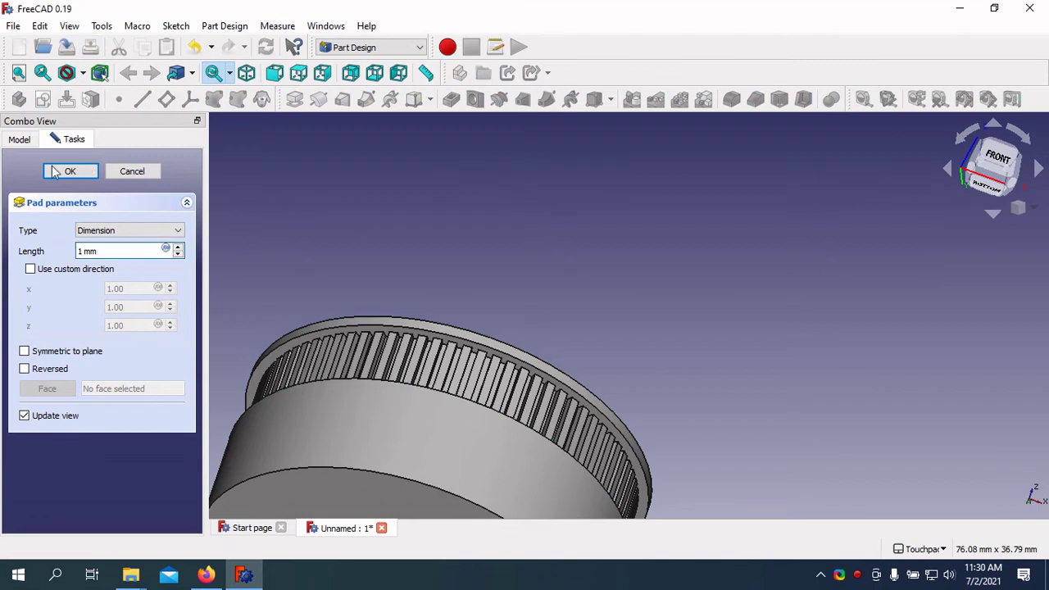
left_click(95, 172)
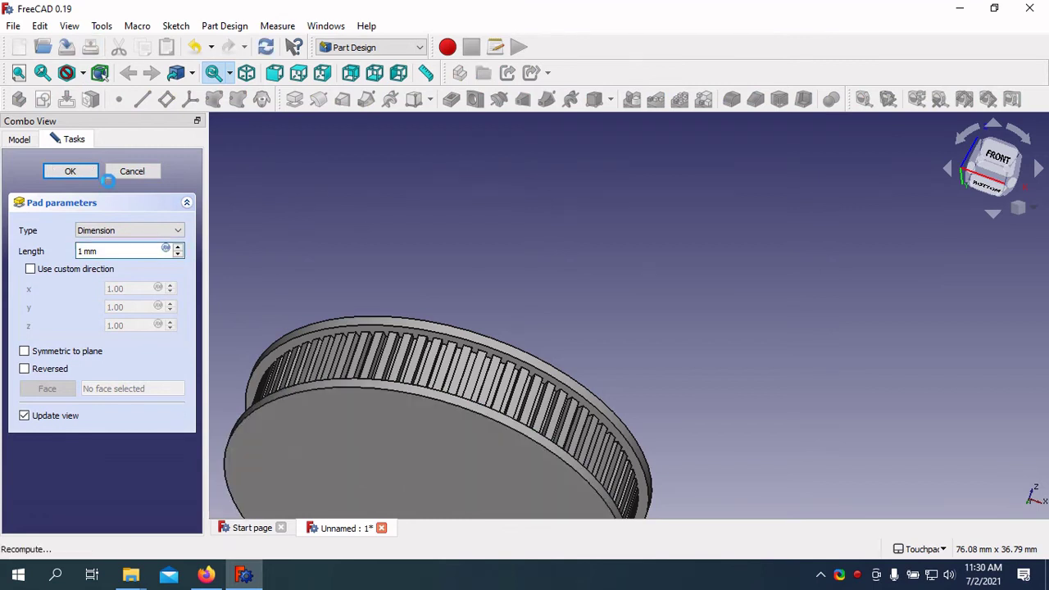
middle_click_drag(449, 337, 417, 351)
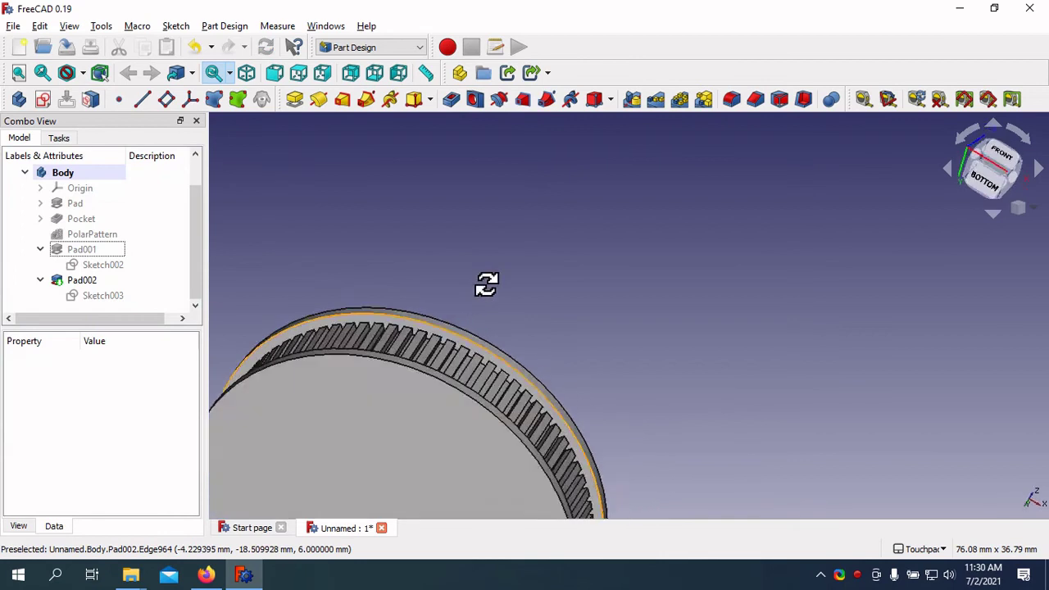
middle_click_drag(360, 424, 346, 394)
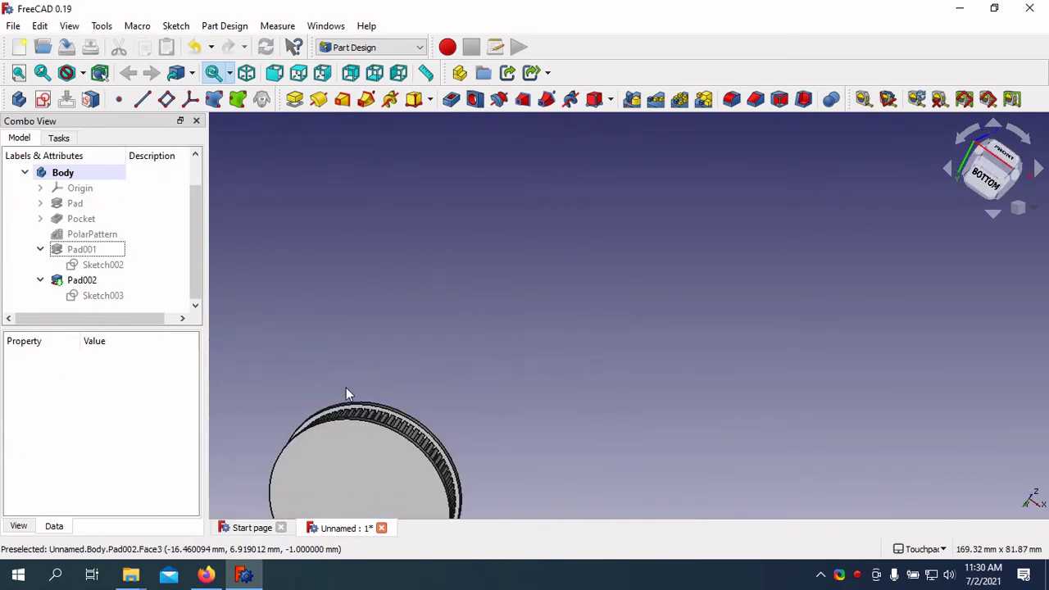
scroll(345, 394, "down", 1)
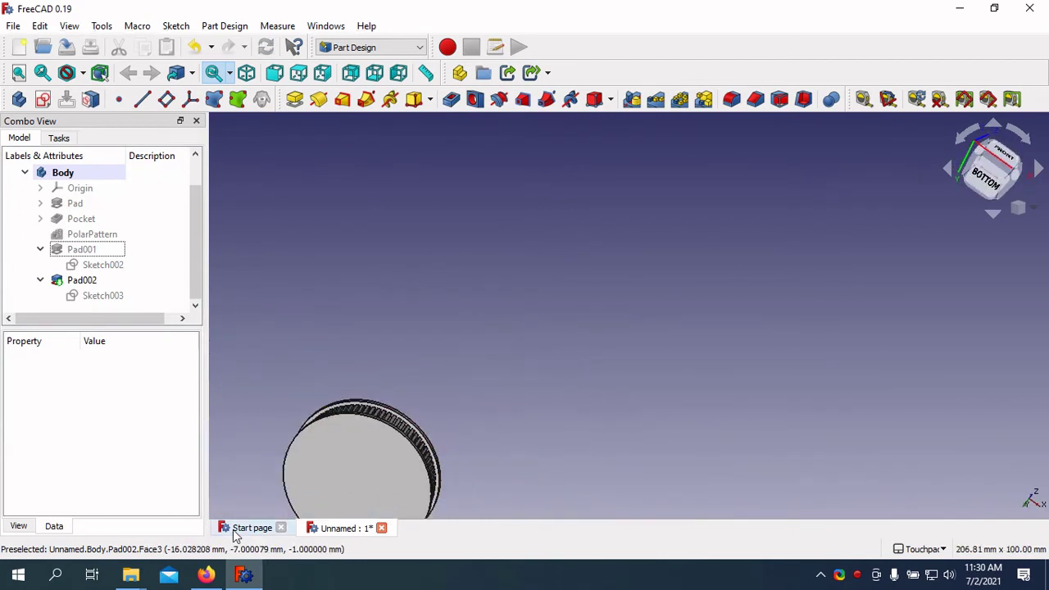
left_click(340, 468)
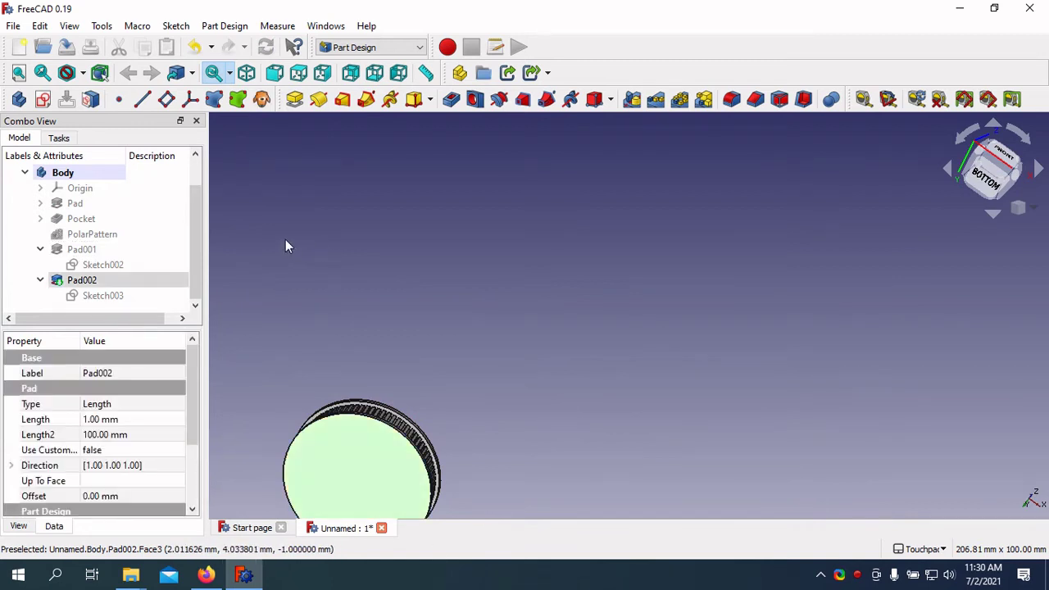
Start a new sketch on Pad002's bottom face and draw a small circle
left_click(42, 99)
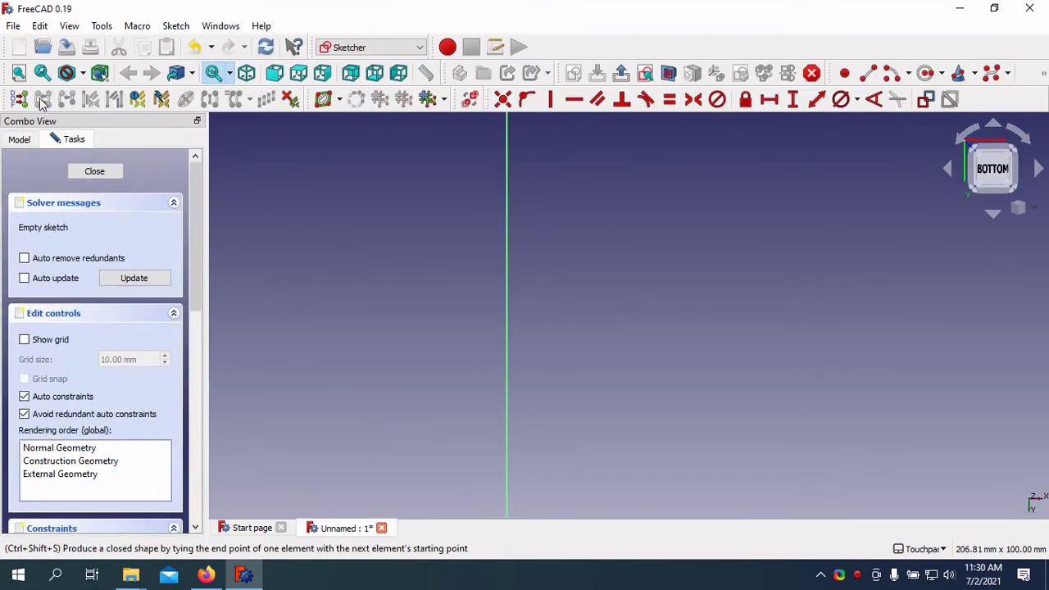
scroll(507, 448, "up", 5)
scroll(799, 418, "up", 1)
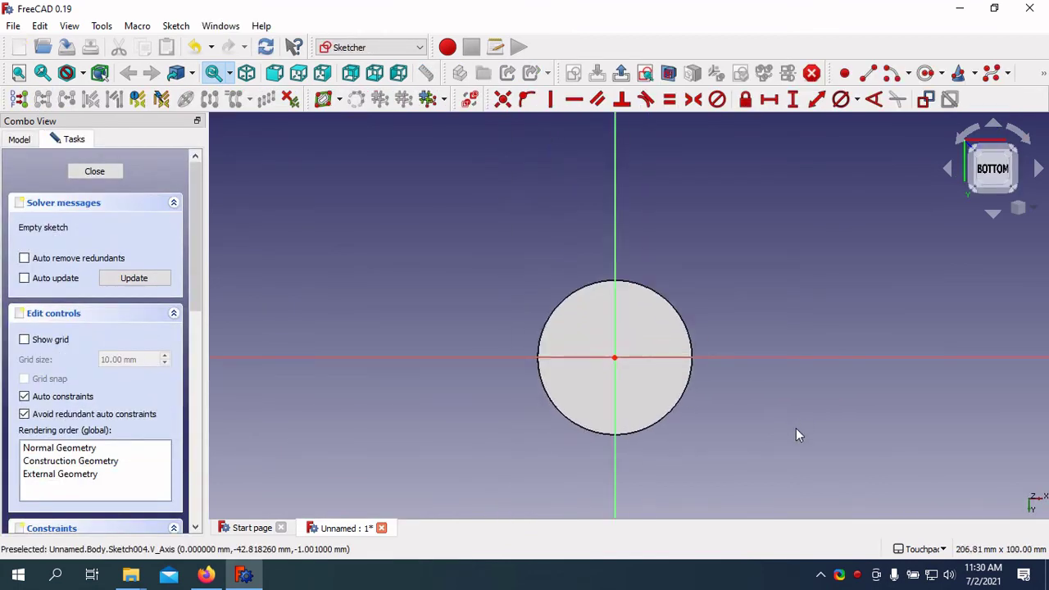
scroll(795, 435, "up", 2)
scroll(430, 438, "up", 1)
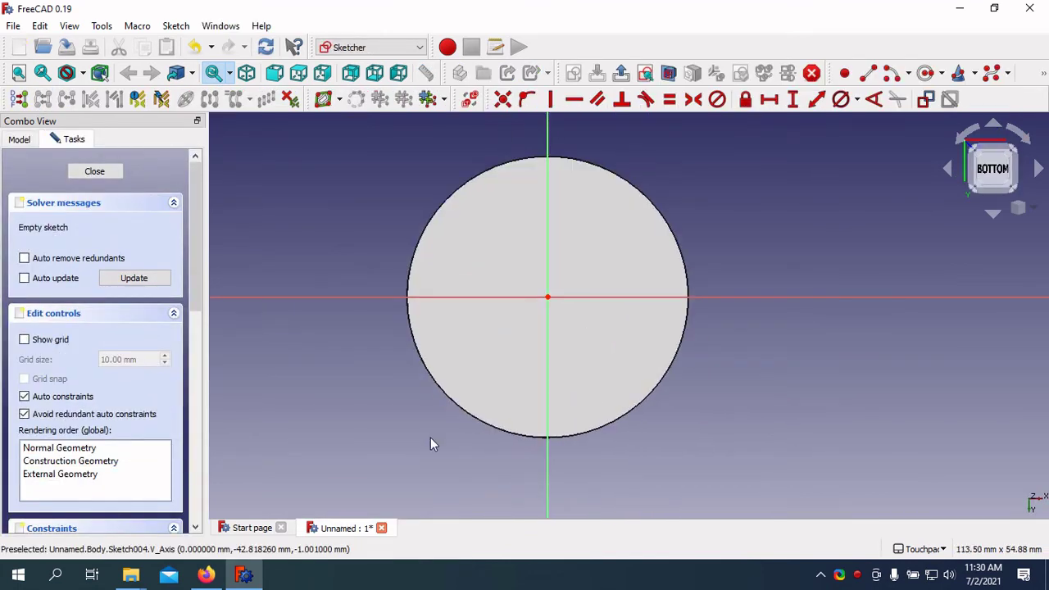
left_click(929, 74)
left_click(743, 228)
left_click(773, 236)
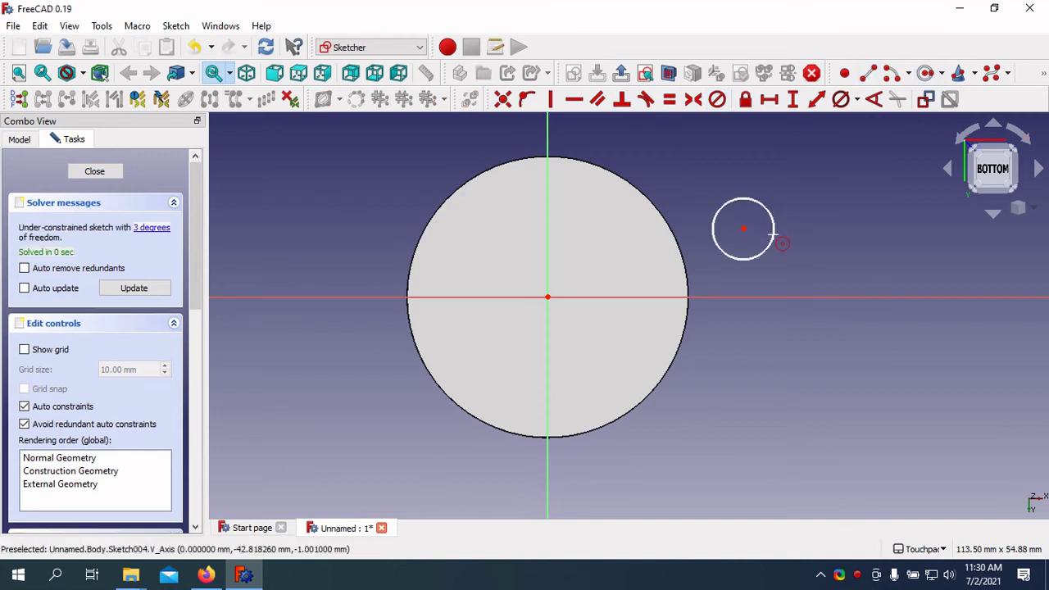
Make the small circle's centre coincide with the origin, set its diameter to 7.85 mm, and close
left_click(527, 99)
left_click(743, 230)
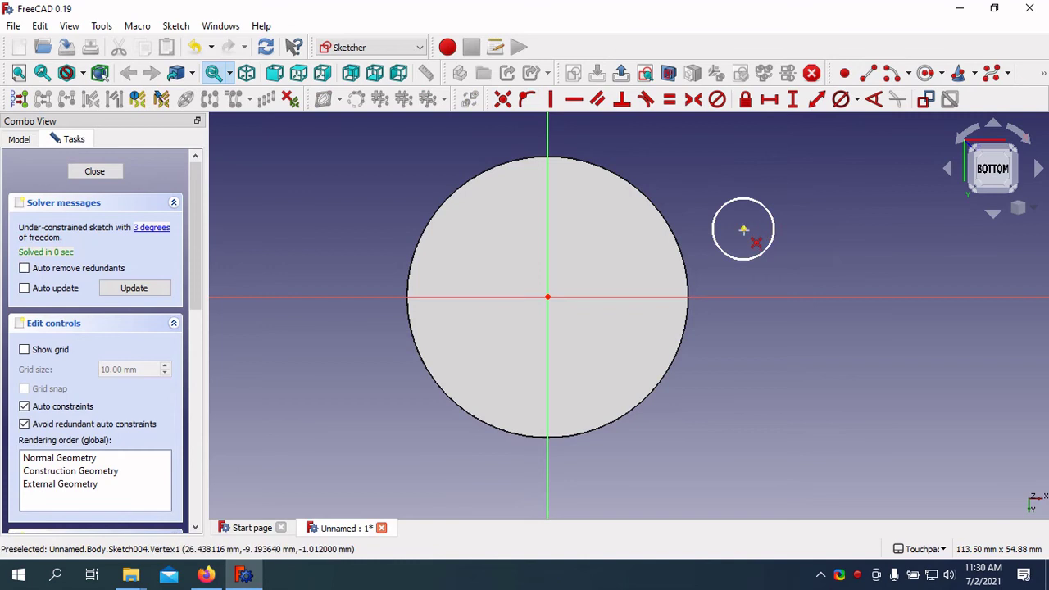
left_click(550, 297)
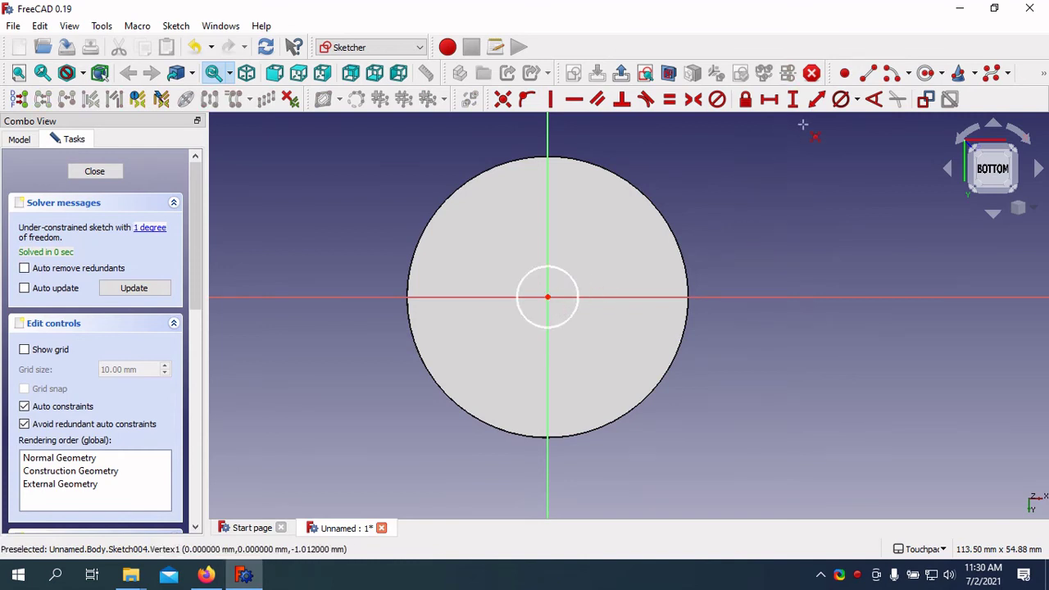
left_click(841, 99)
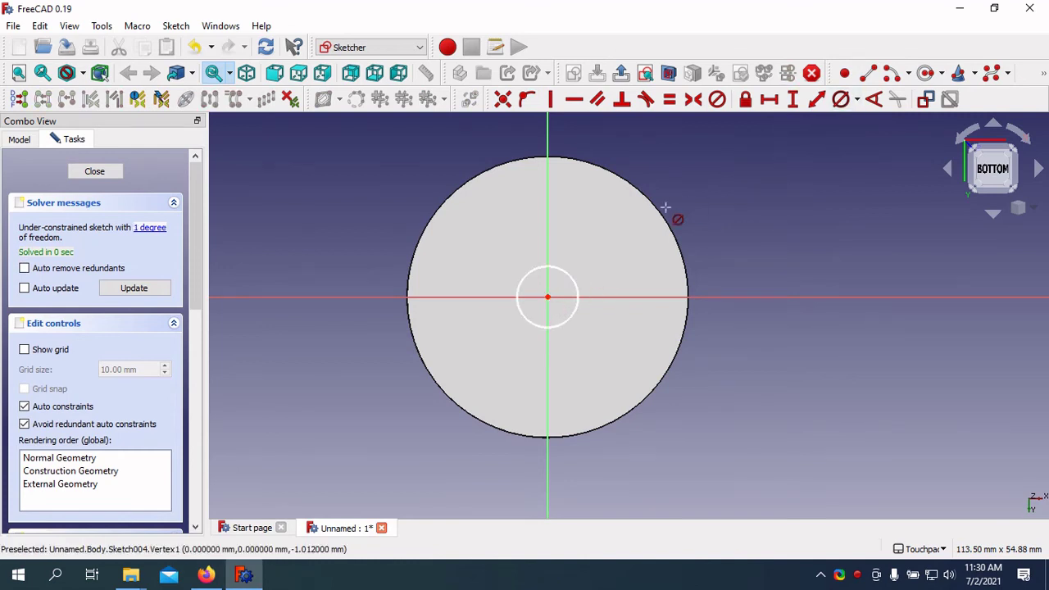
left_click(568, 268)
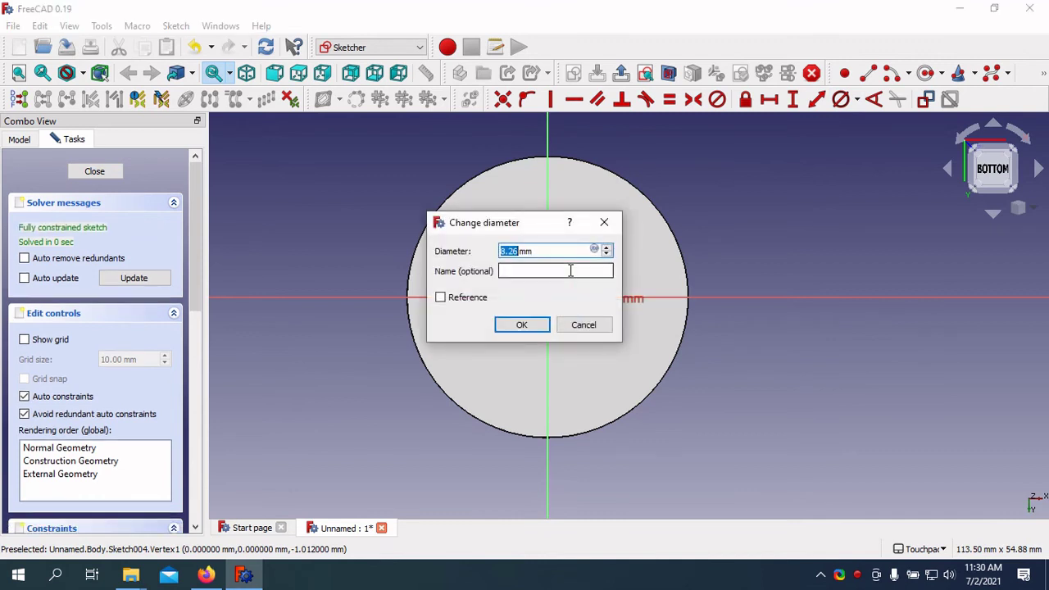
type("7.8")
key("BackSpace")
type("8")
type("5")
left_click(522, 324)
left_click(86, 172)
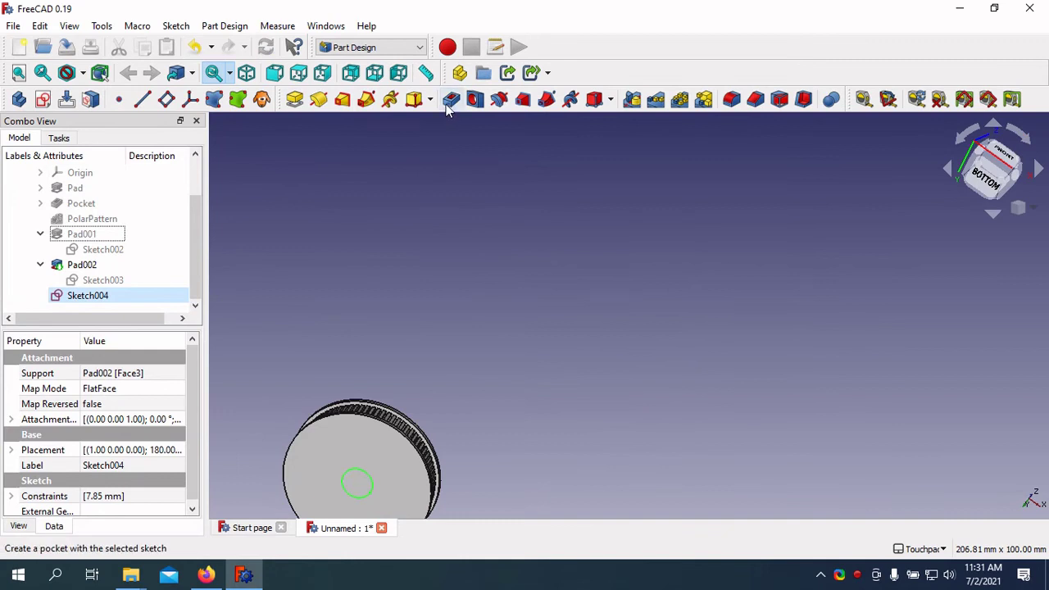
Cut Sketch004 as a Through all pocket (Pocket001), boring the 7.85 mm centre hole
left_click(449, 100)
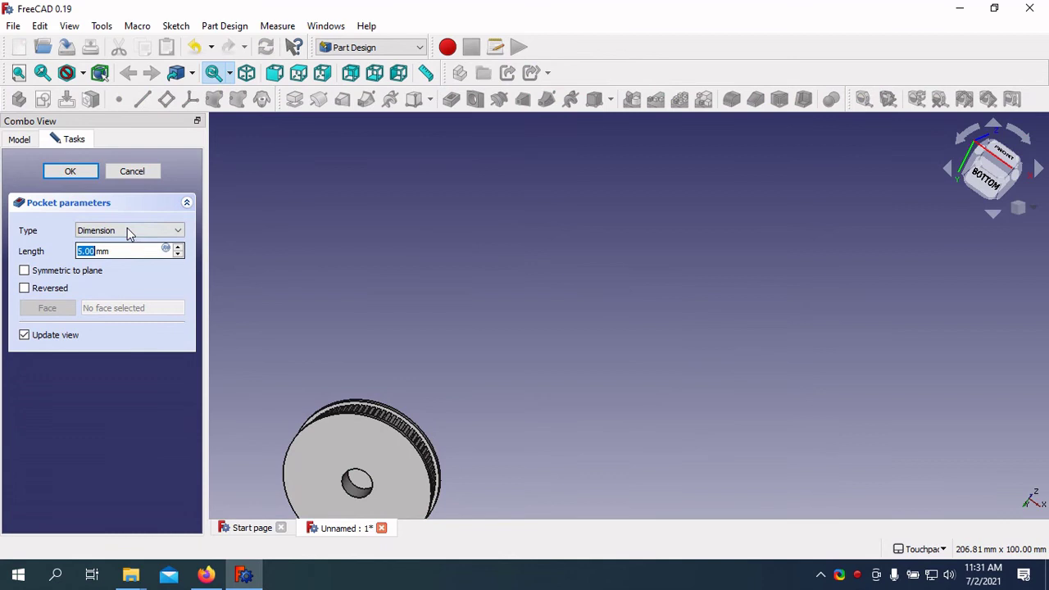
left_click(127, 232)
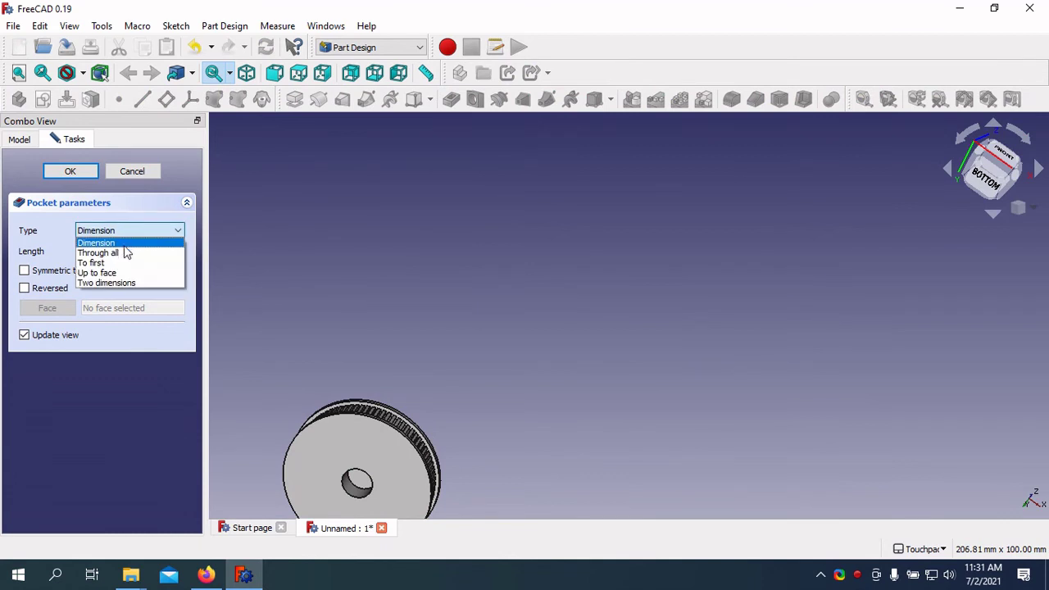
left_click(121, 254)
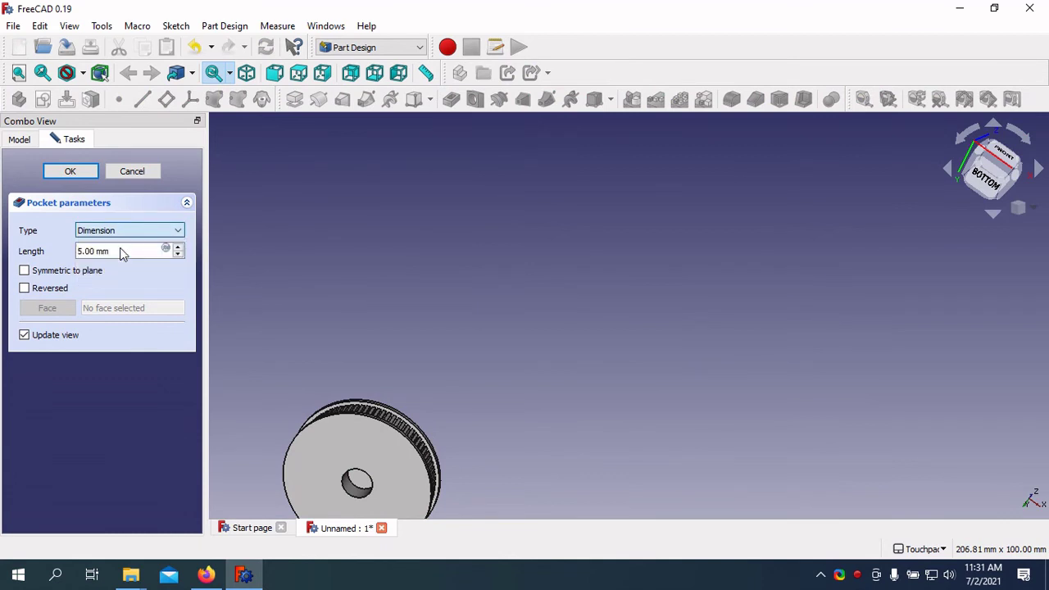
left_click(339, 481)
left_click(70, 172)
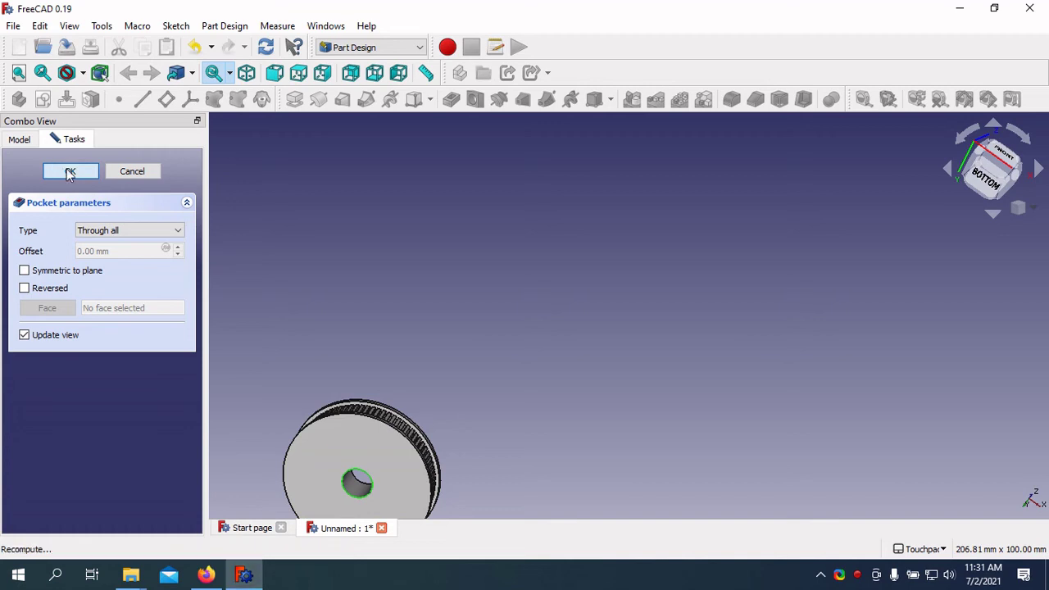
scroll(263, 442, "up", 2)
Chamfer the centre hole's rim at the default size, then orbit the wheel to inspect it
scroll(263, 442, "up", 2)
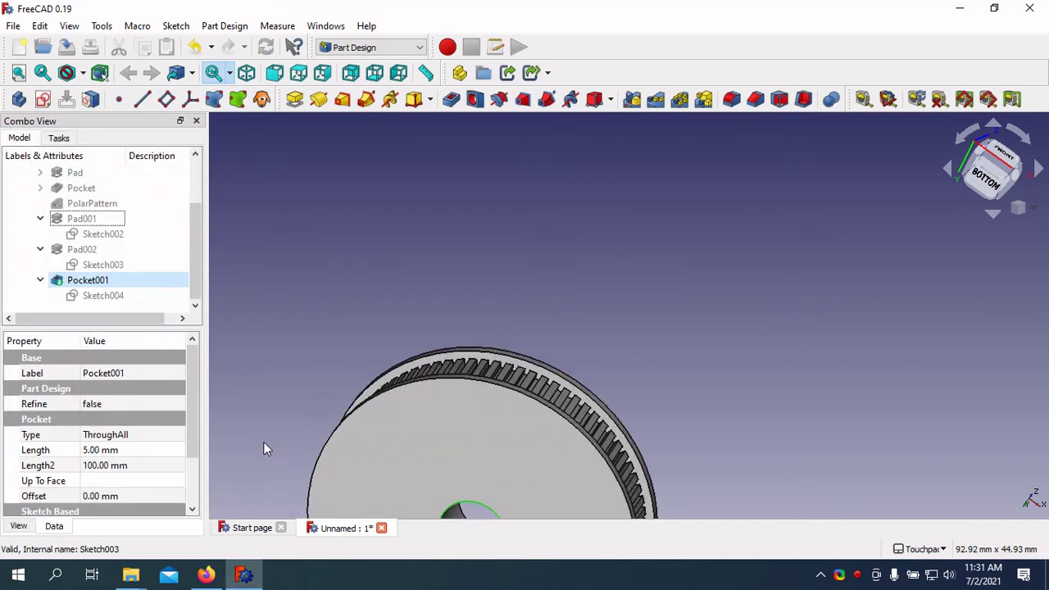
scroll(547, 377, "down", 4)
scroll(527, 426, "up", 3)
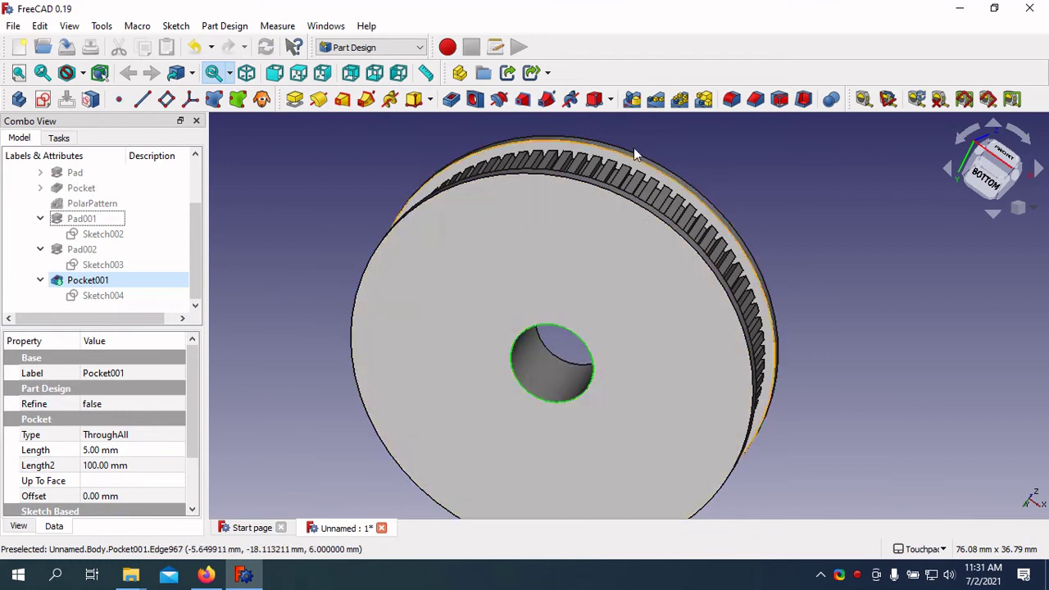
left_click(755, 100)
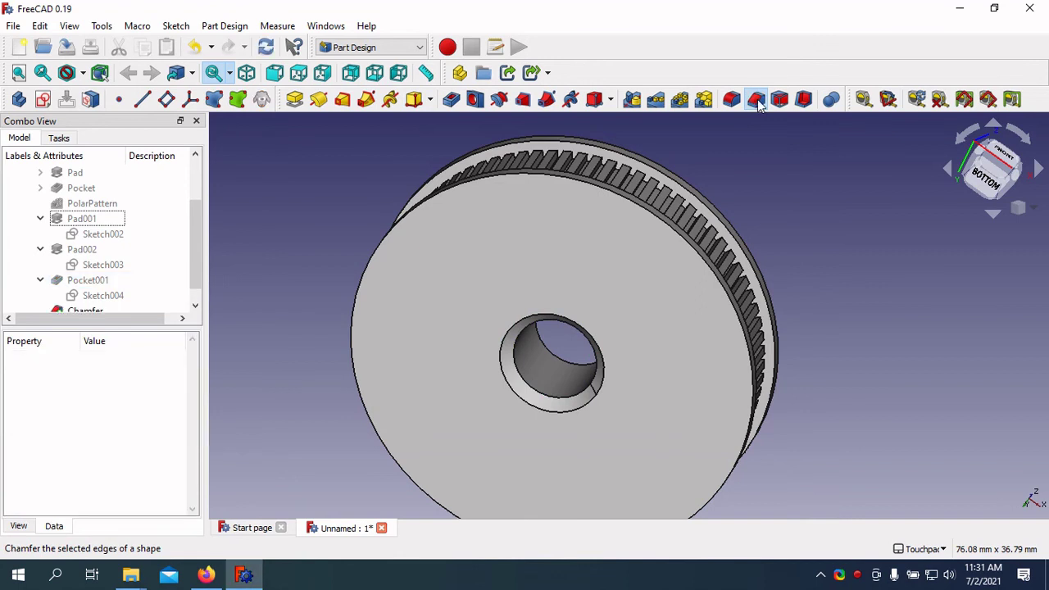
left_click(70, 175)
left_click(71, 176)
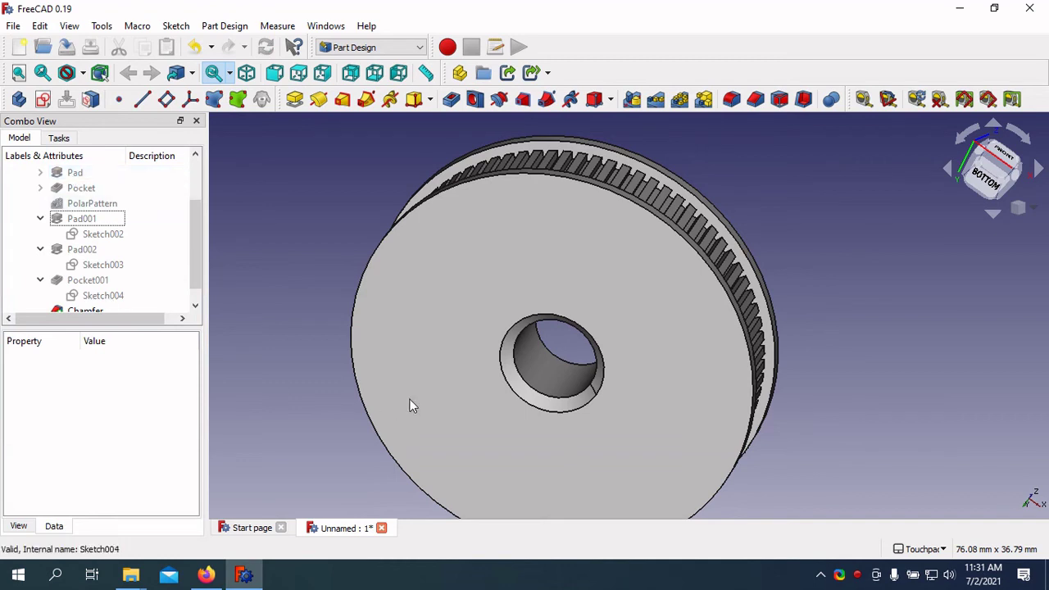
mouse_move(826, 301)
middle_mouse_down("alt")
mouse_move(904, 301)
mouse_move(876, 319)
middle_mouse_up("alt")
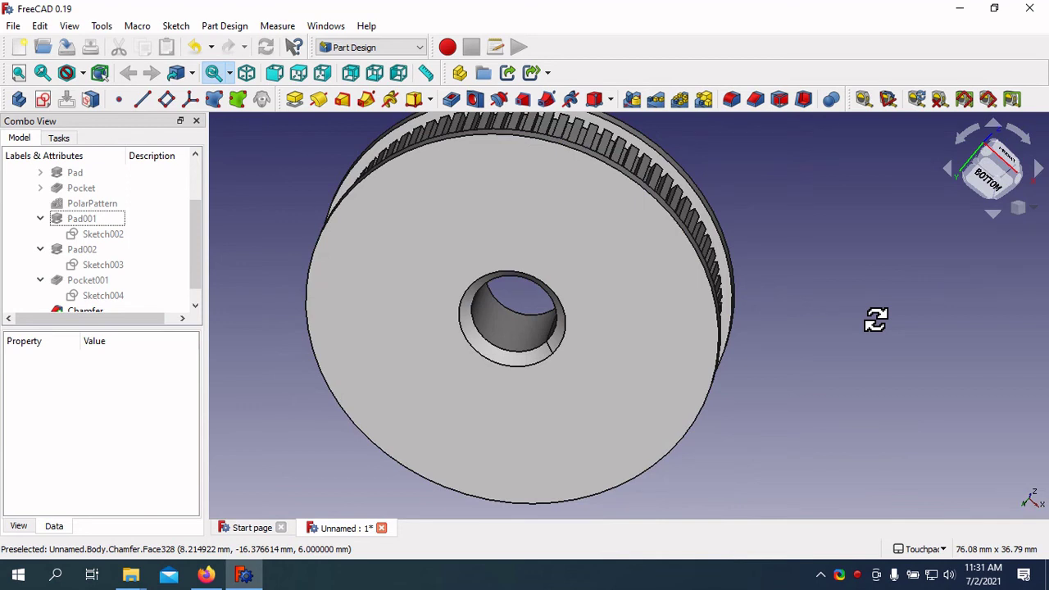
middle_click_drag(876, 319, 758, 250, "alt")
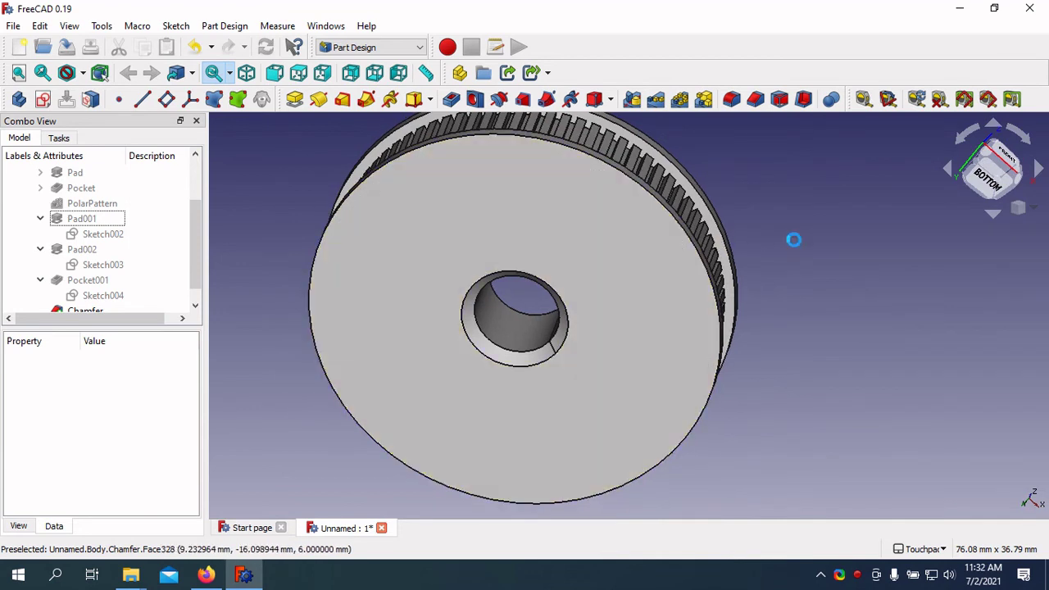
Save the document as 'Wheeltimming' in the lathe folder
key("ctrl+s")
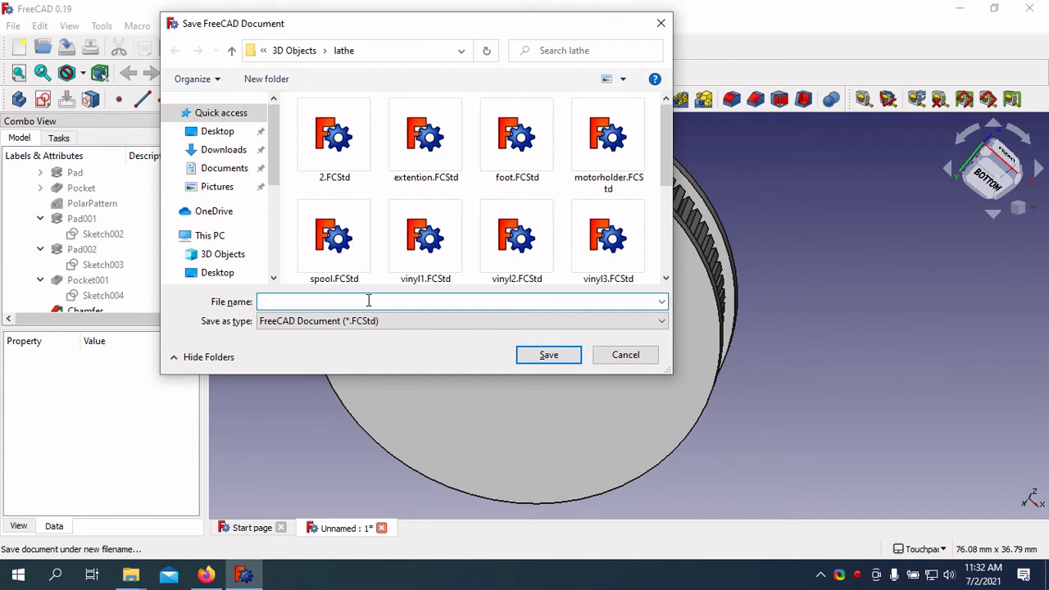
type("Wh")
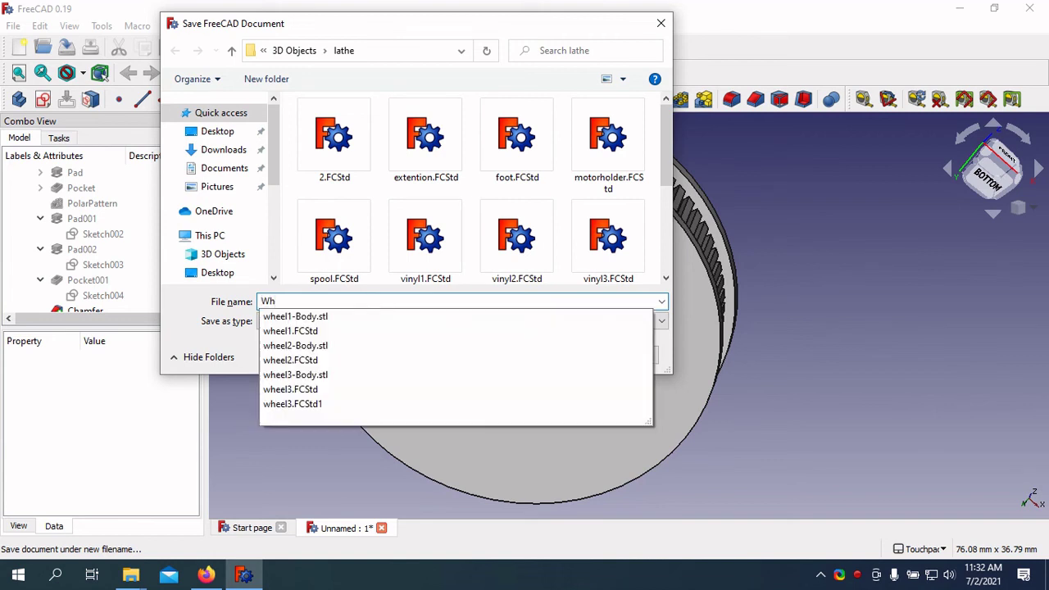
type("ee")
type("l")
type("tim")
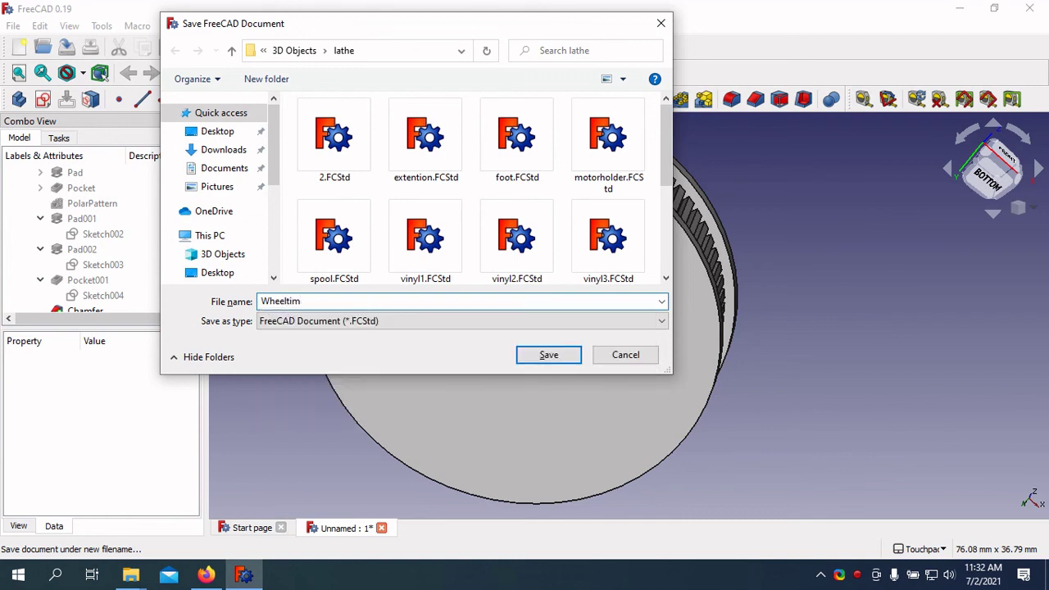
type("ing")
key("Left")
key("Left")
type("m")
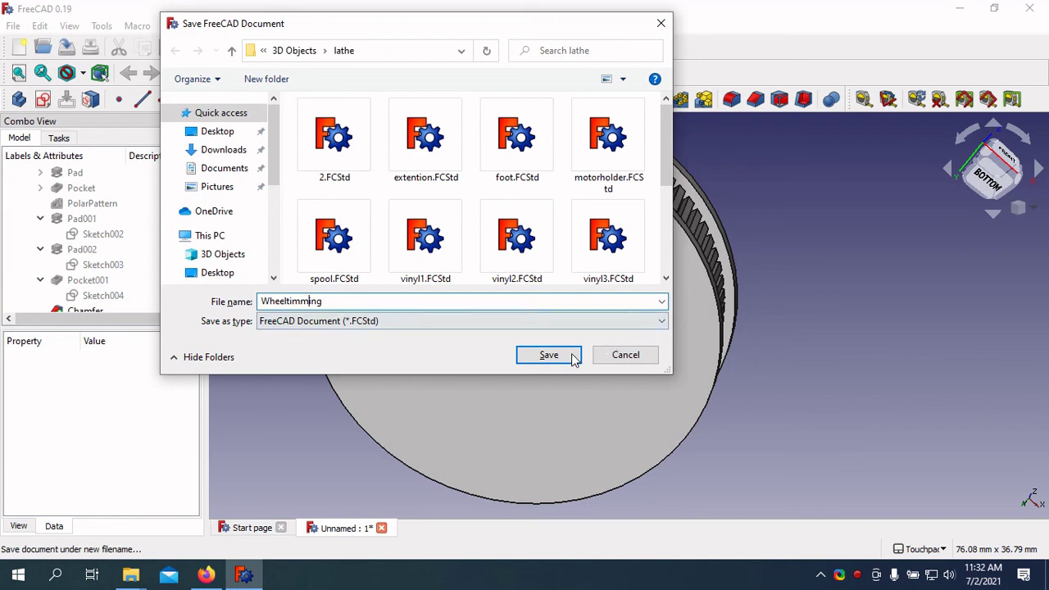
left_click(549, 355)
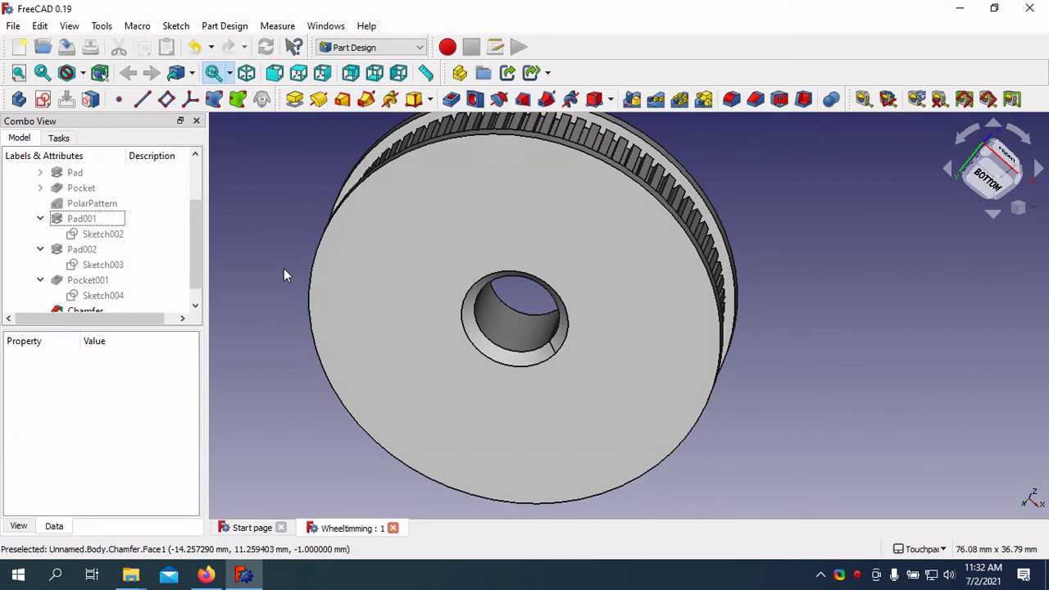
Export the whole wheel body as the STL mesh Wheeltimming-Body.stl
key("ctrl+a")
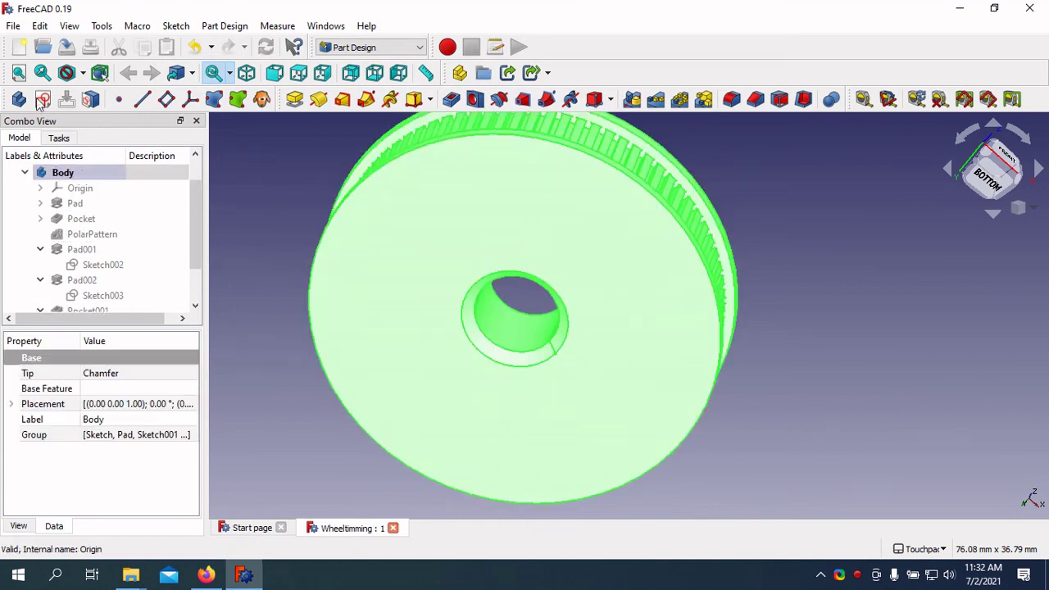
left_click(15, 29)
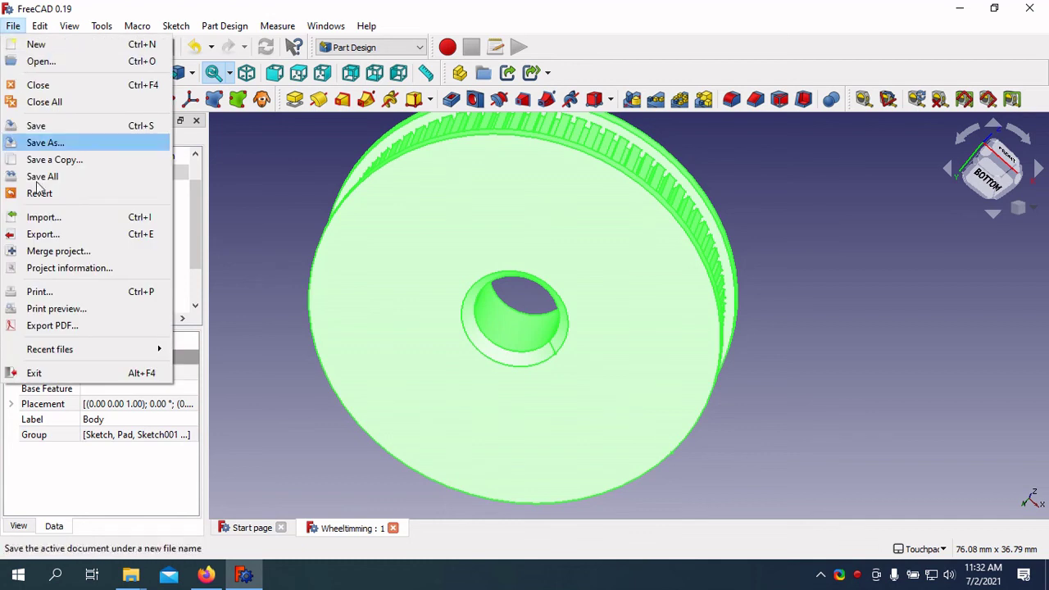
left_click(51, 238)
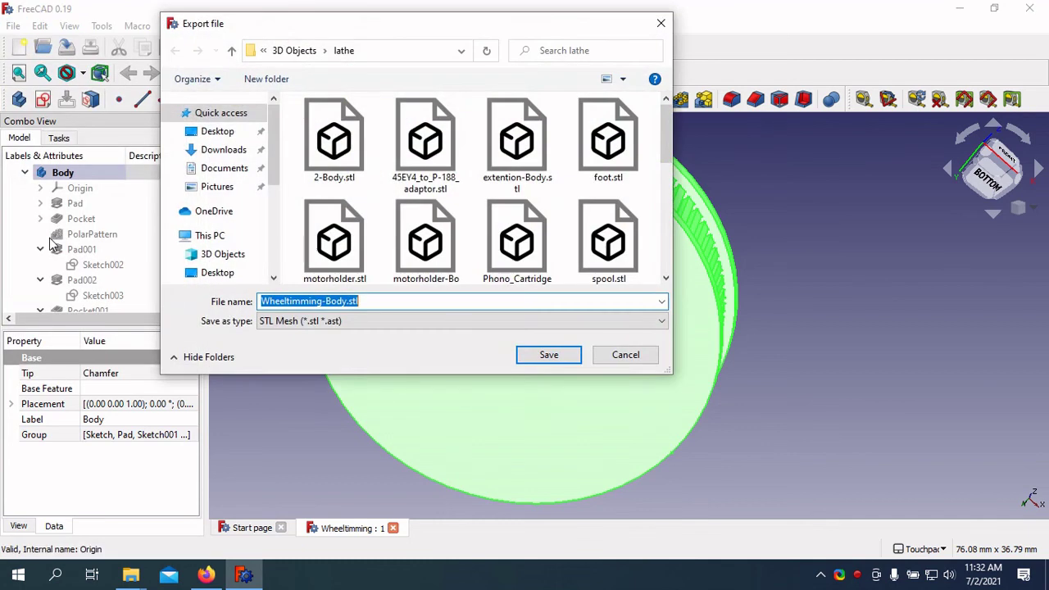
left_click(549, 356)
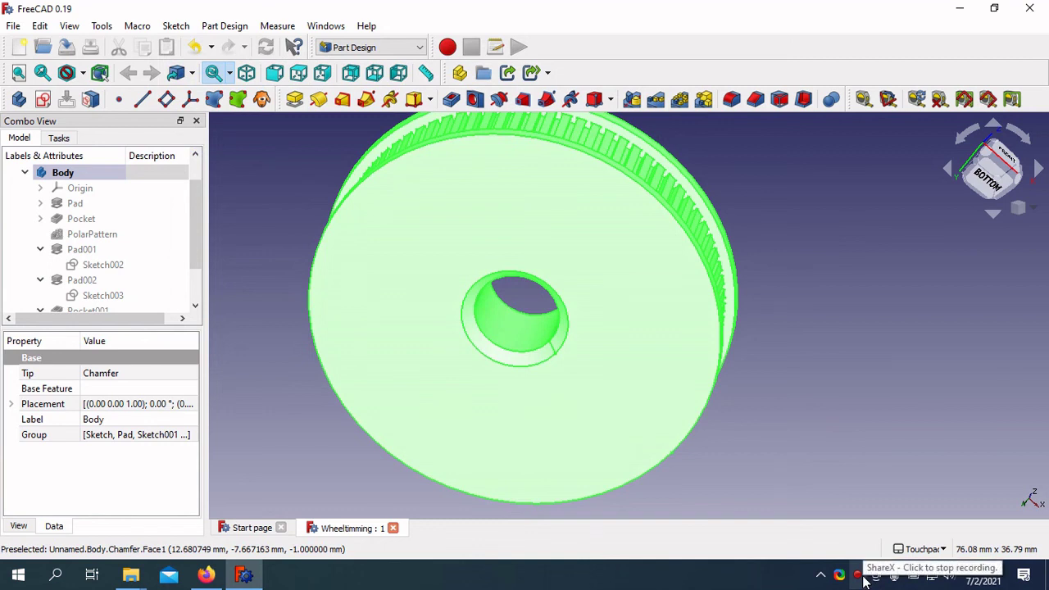
left_click(862, 577)
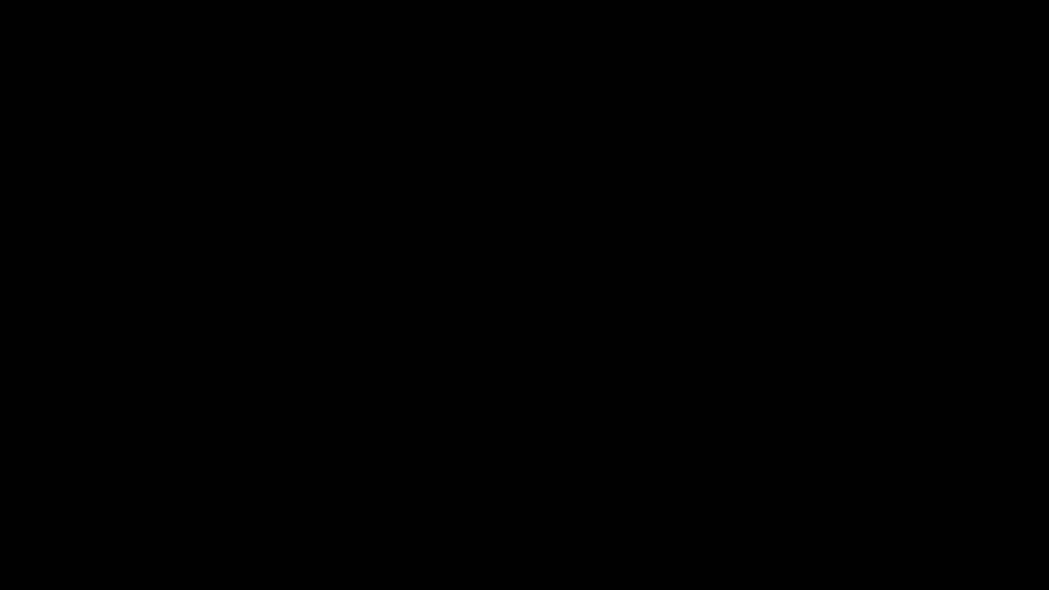